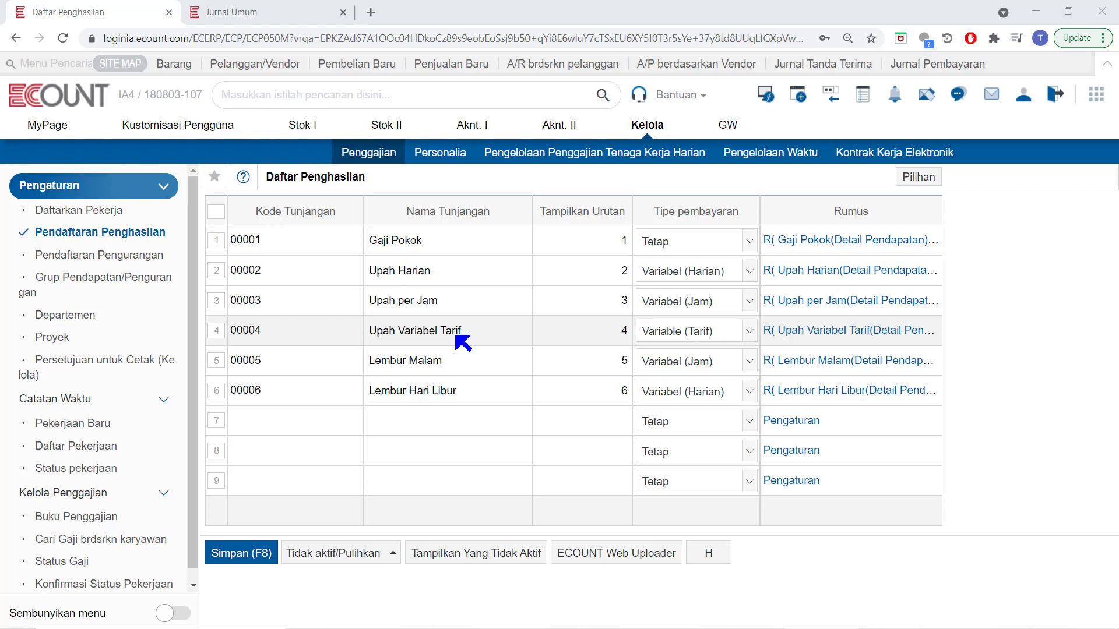
# - Look over the code, name and order cells of the allowance list and the payment type options for Gaji Pokok
pyautogui.click(457, 335)
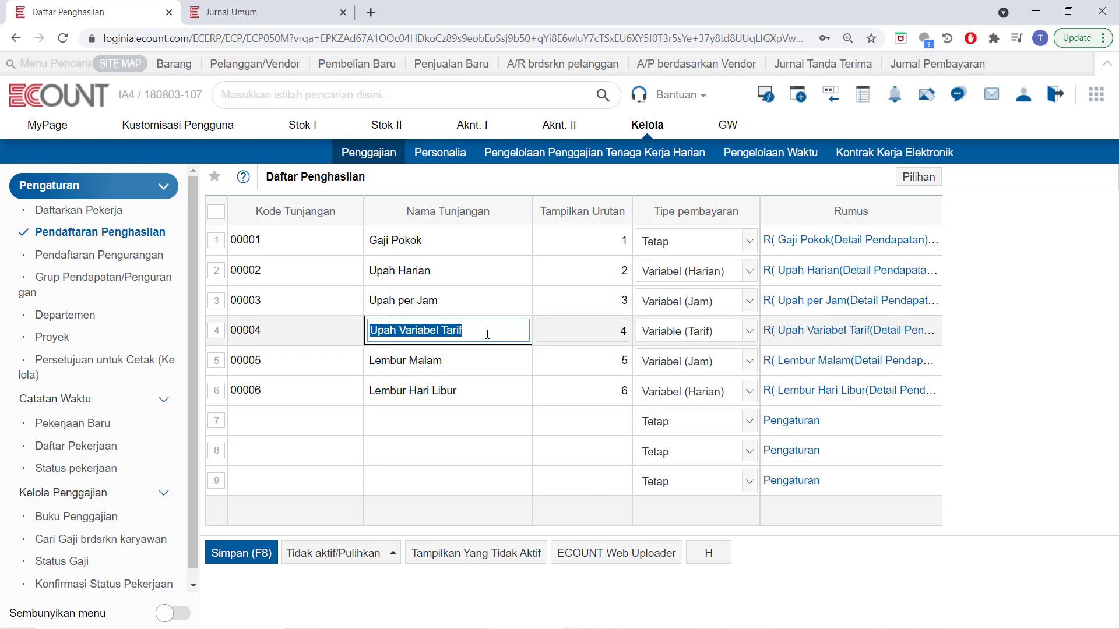
pyautogui.click(348, 420)
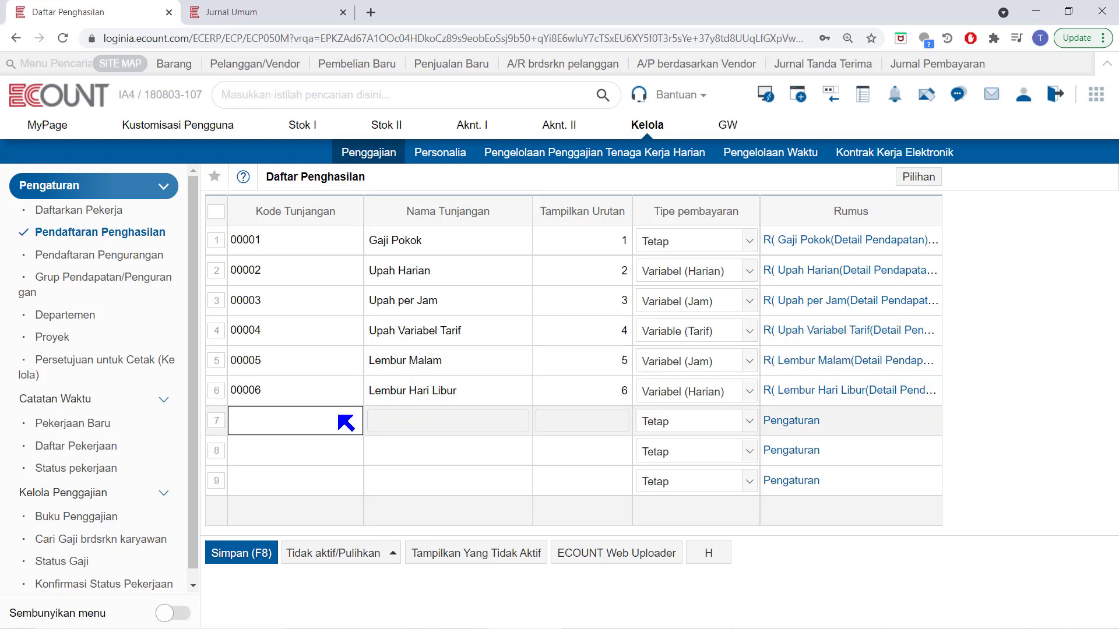
pyautogui.click(439, 432)
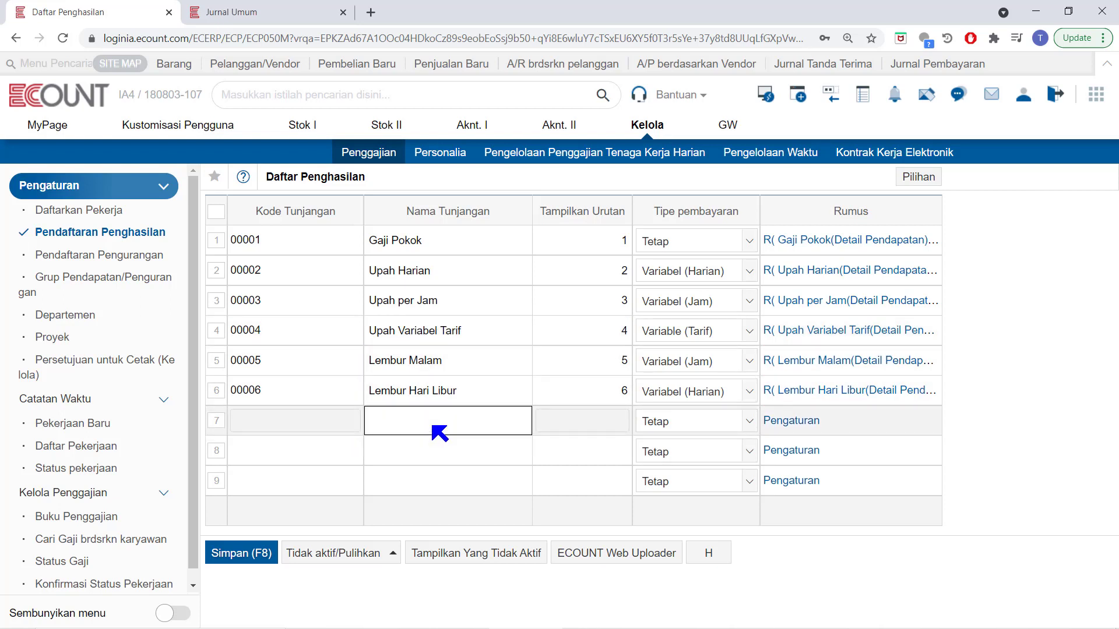
pyautogui.click(568, 422)
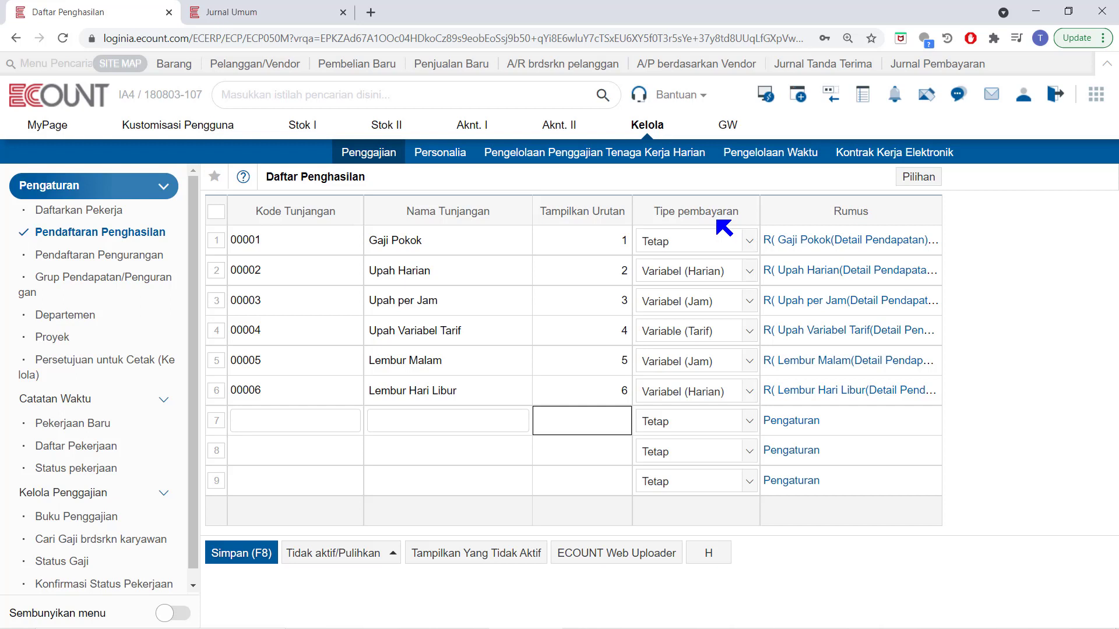
pyautogui.click(716, 240)
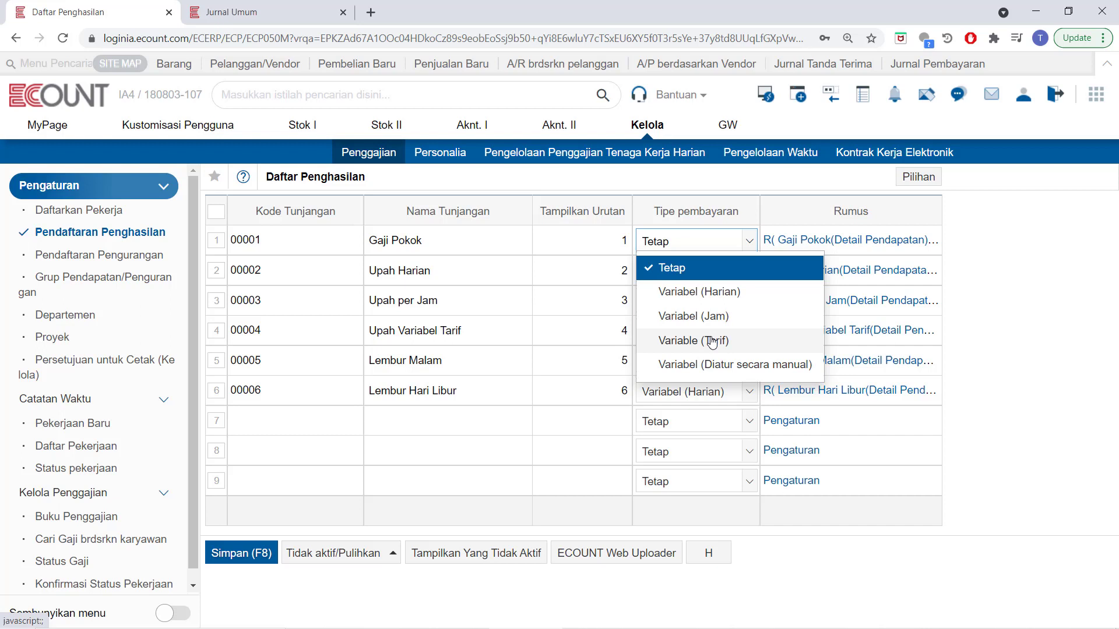
pyautogui.click(707, 250)
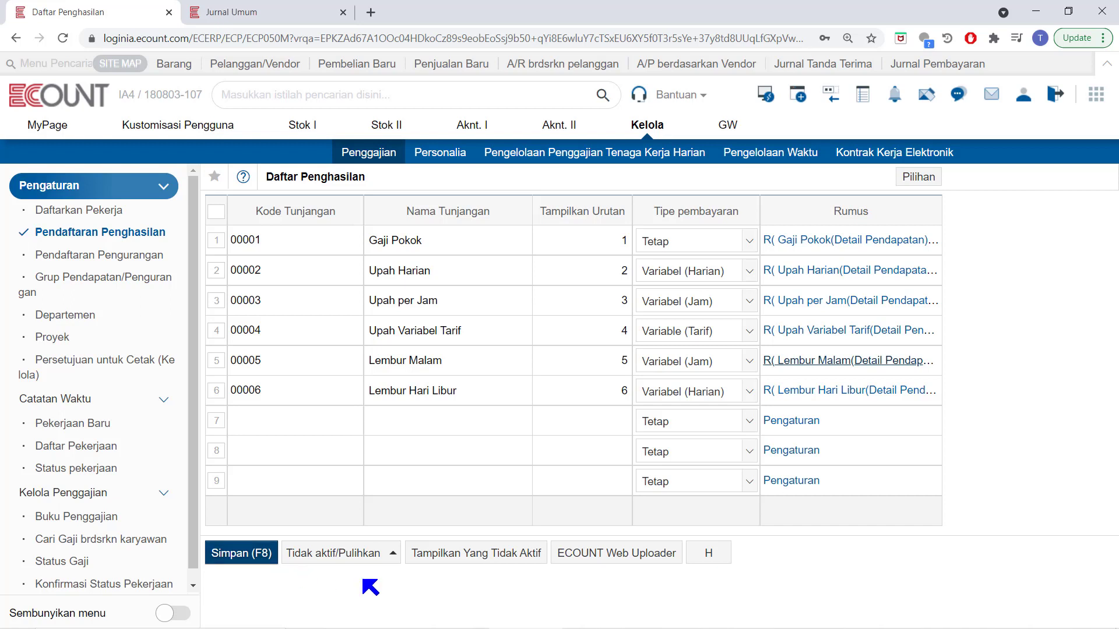
# - Examine the true/false condition rows available in a new formula for Lembur Malam, and close the form without saving
pyautogui.click(841, 362)
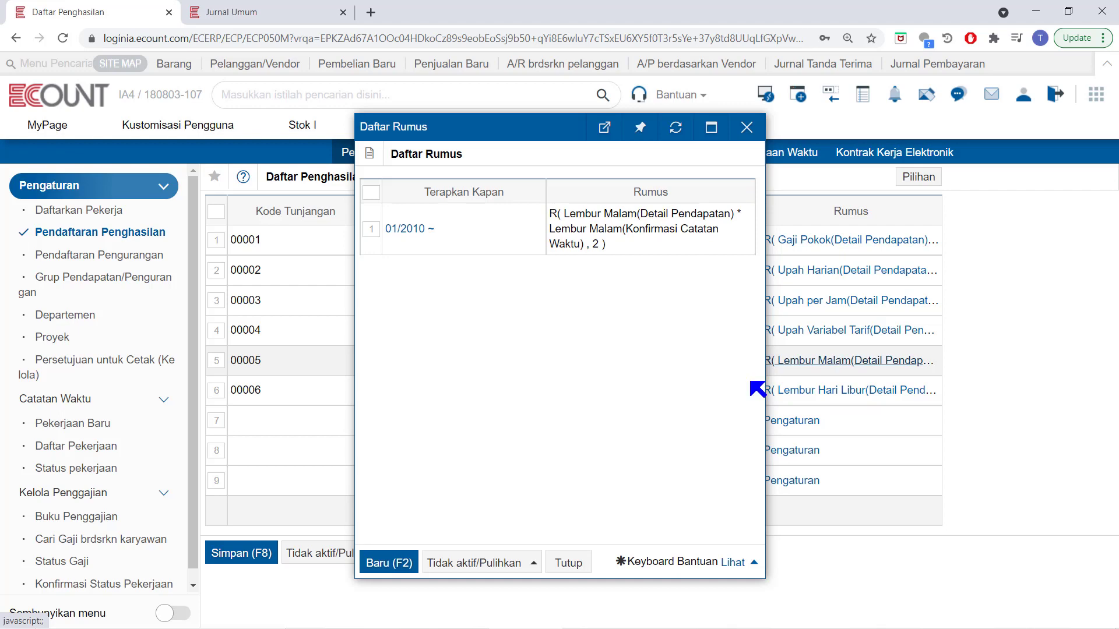
pyautogui.click(408, 564)
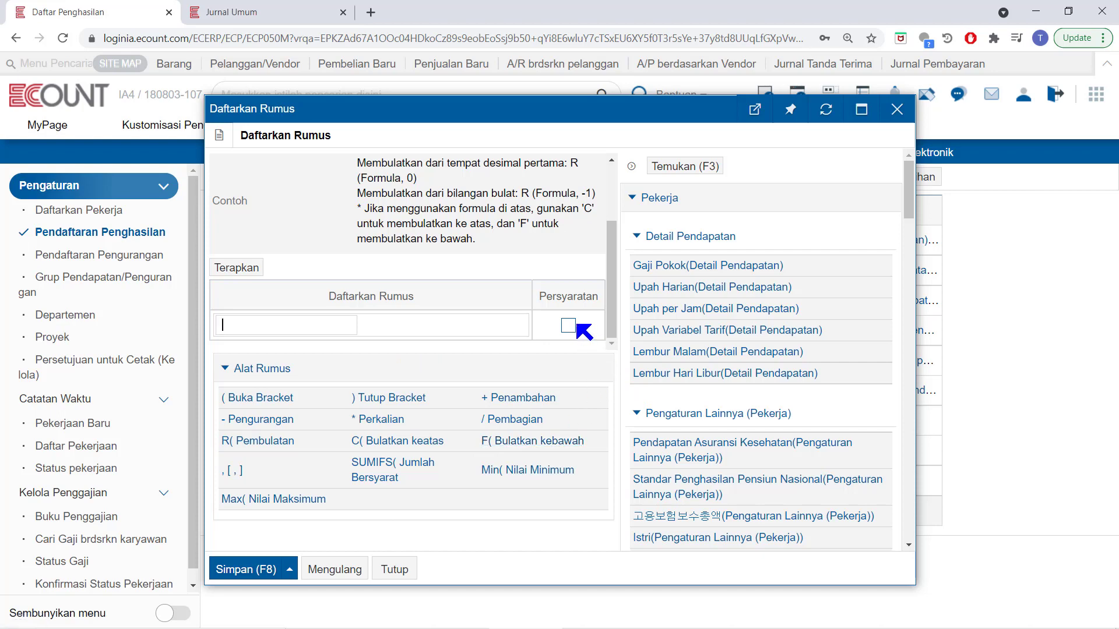
pyautogui.click(568, 326)
pyautogui.click(568, 326)
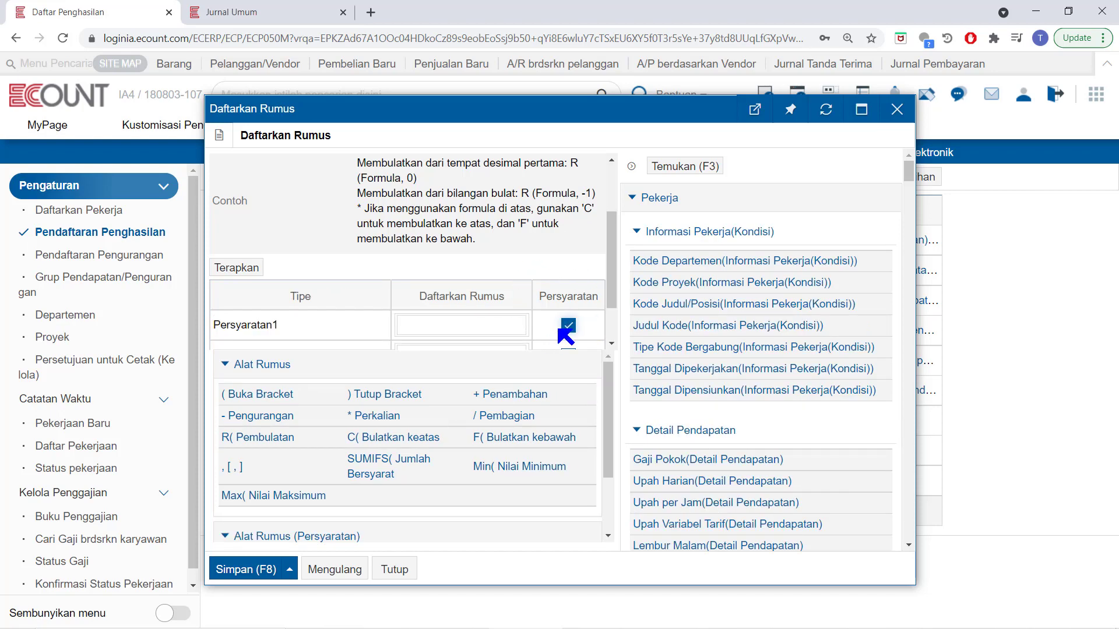
pyautogui.scroll(-1, 566, 337)
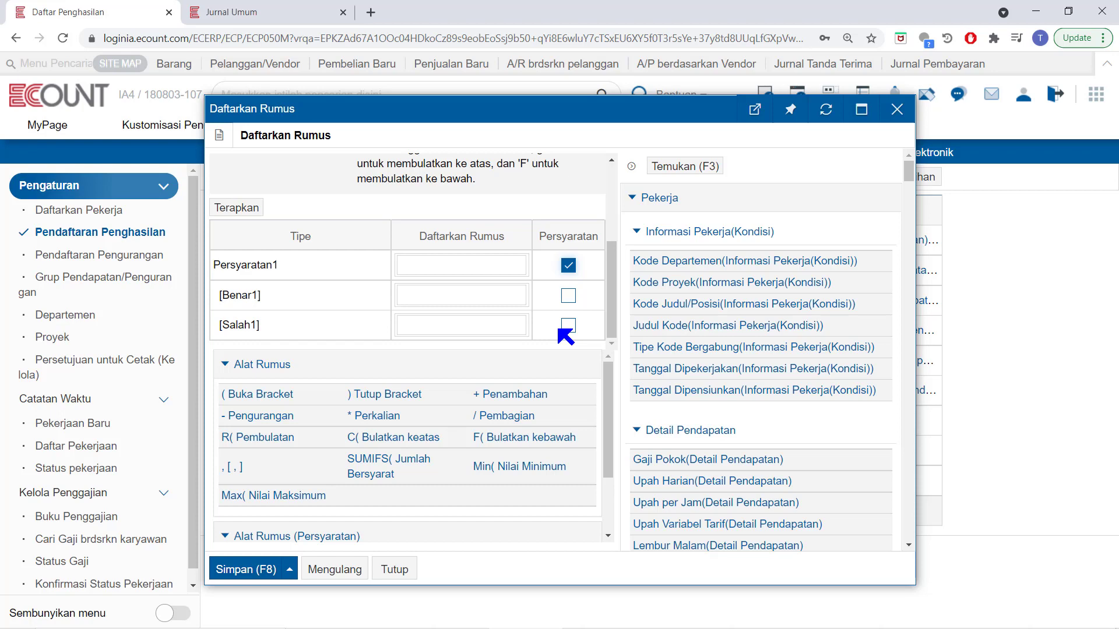
pyautogui.click(897, 109)
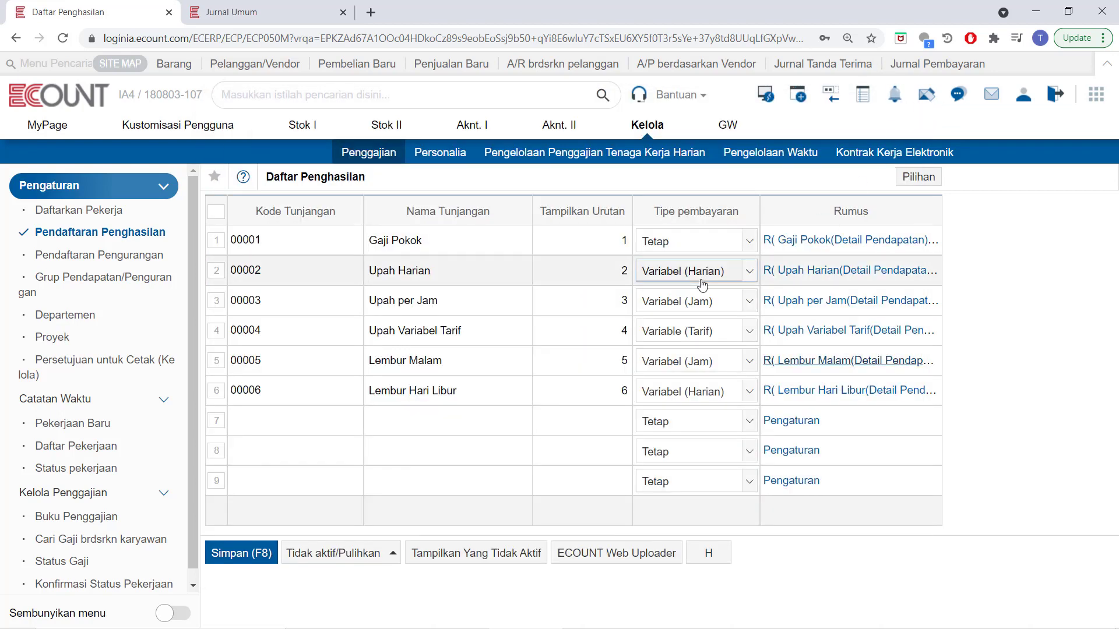
pyautogui.click(273, 424)
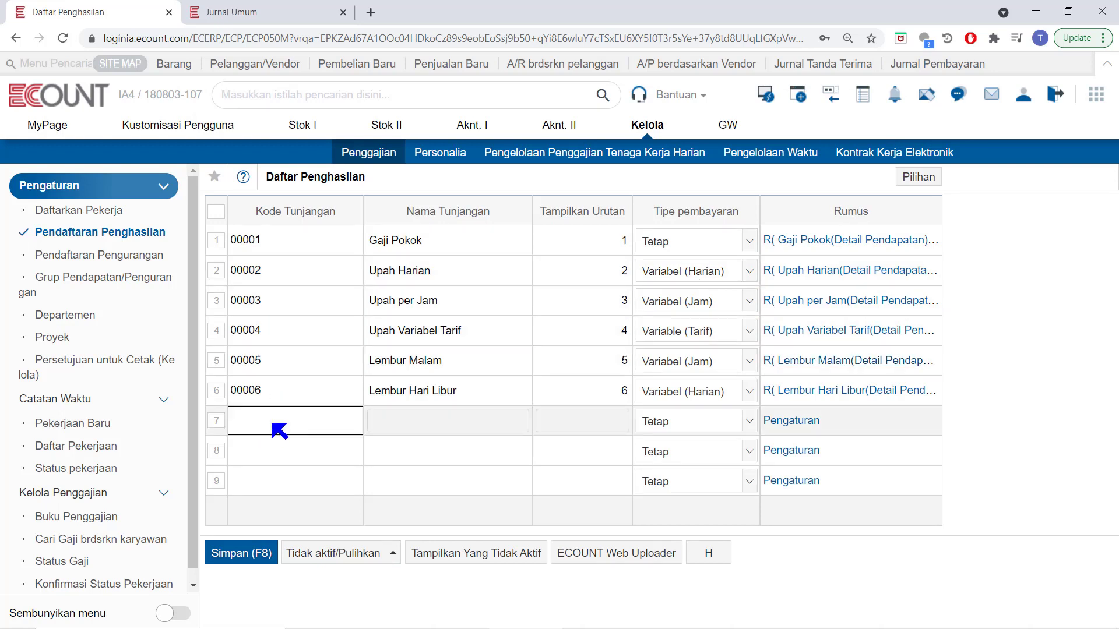
pyautogui.click(425, 430)
pyautogui.click(580, 423)
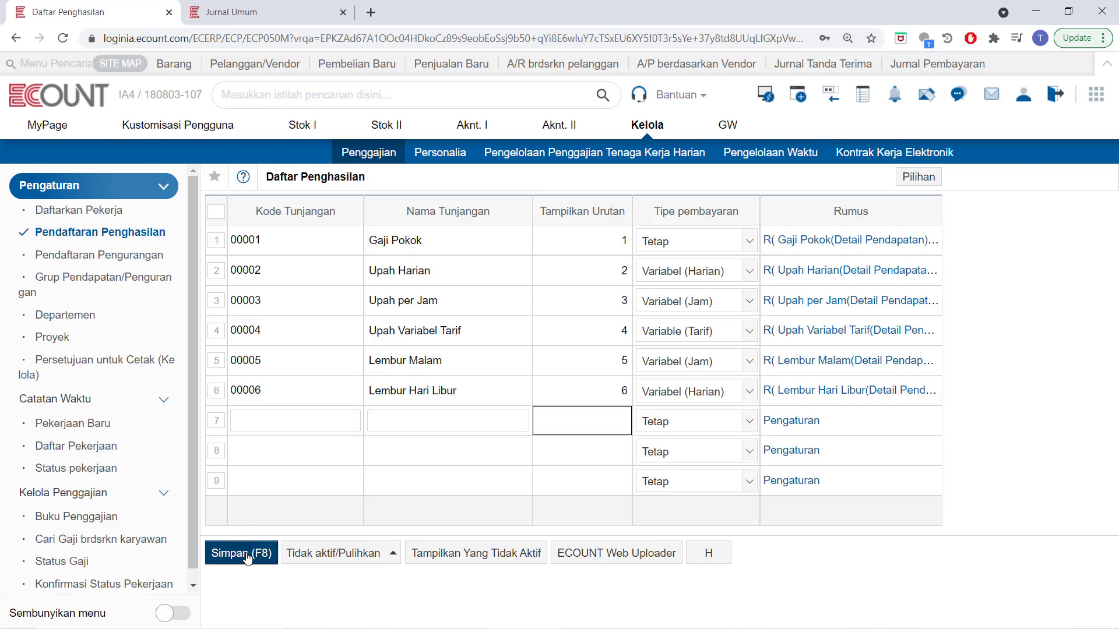
# - Start a new formula for the Lembur Malam allowance with Lembur Malam(Detail Pendapatan) * 1.5 *
pyautogui.click(835, 365)
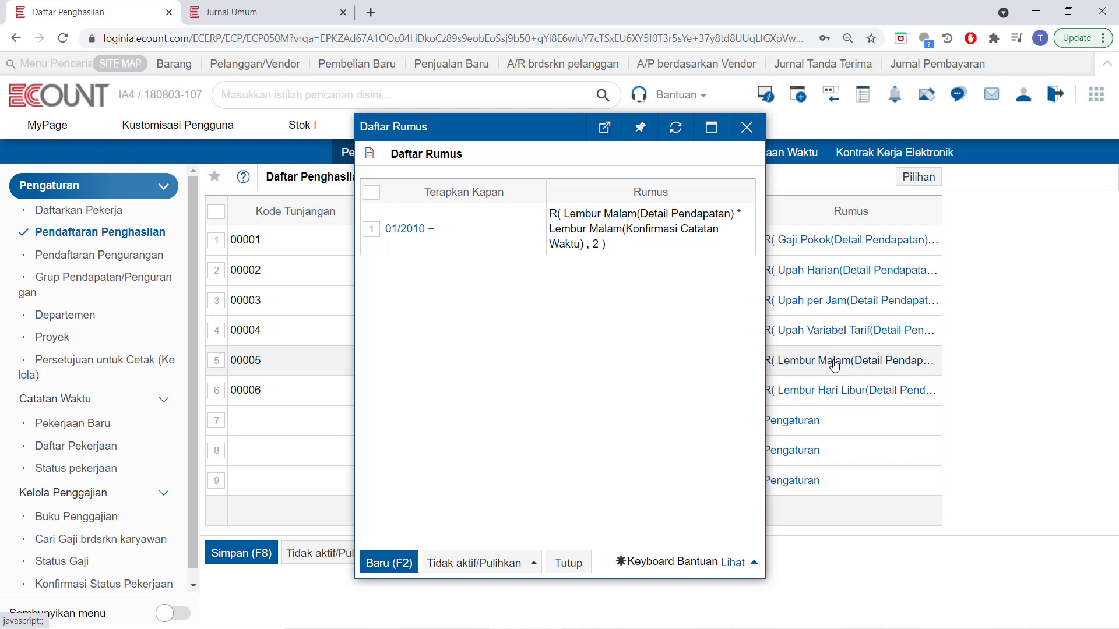
pyautogui.click(386, 563)
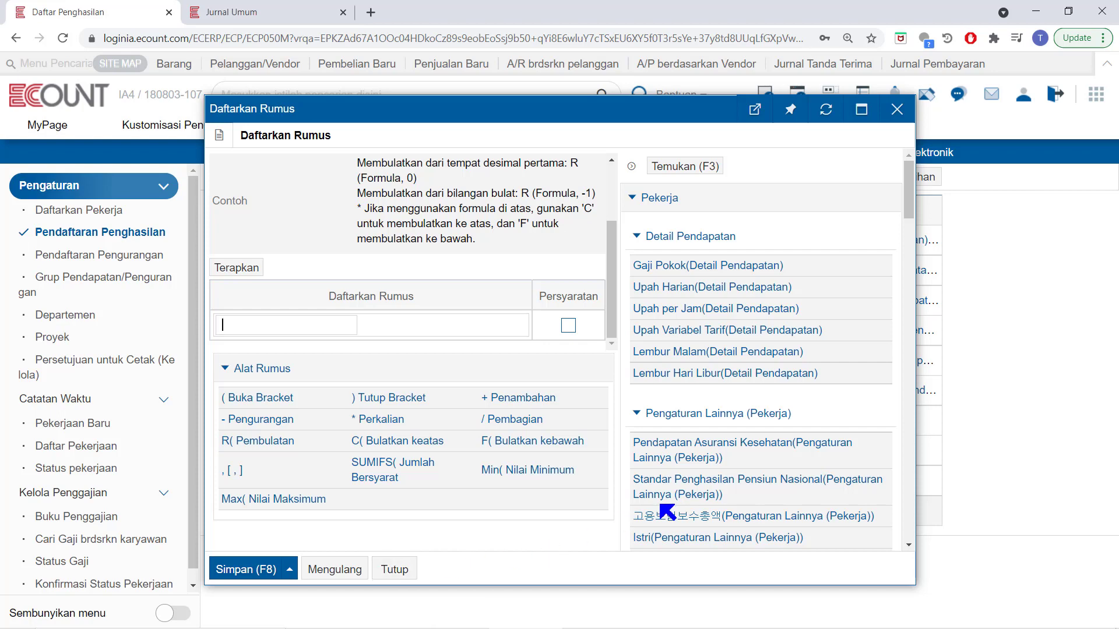
pyautogui.click(746, 352)
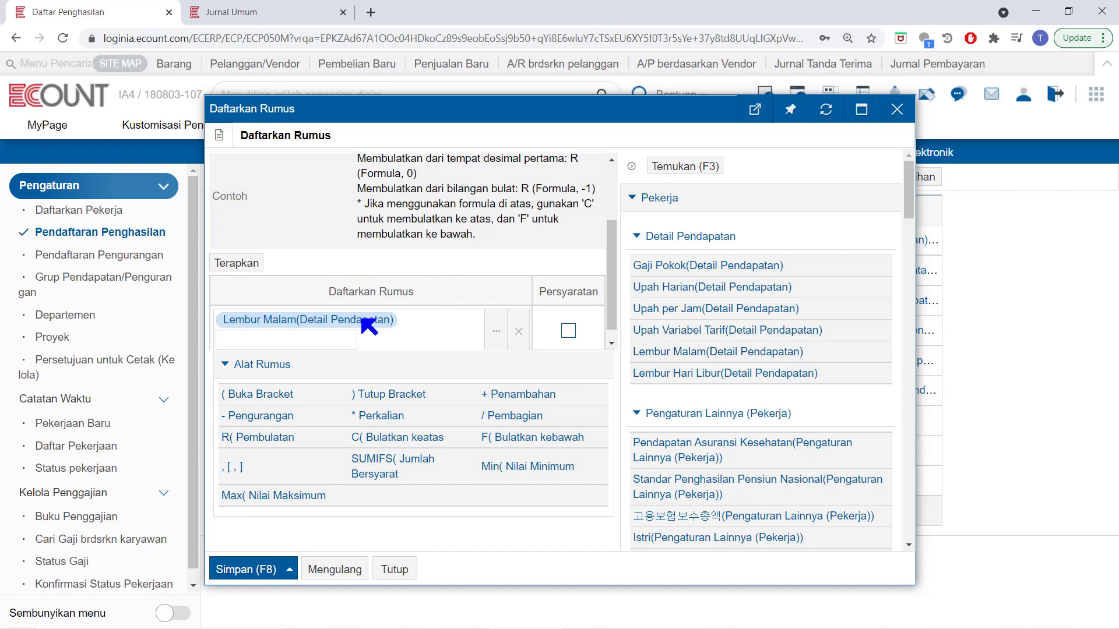
pyautogui.click(382, 418)
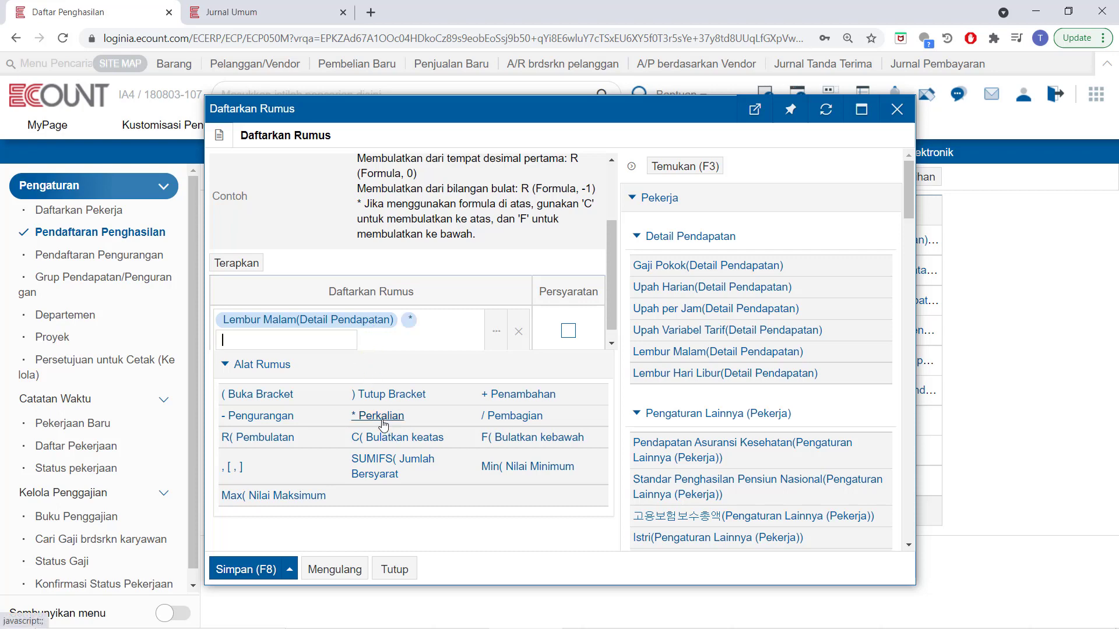
pyautogui.write('1.5')
pyautogui.press('Return')
pyautogui.click(381, 416)
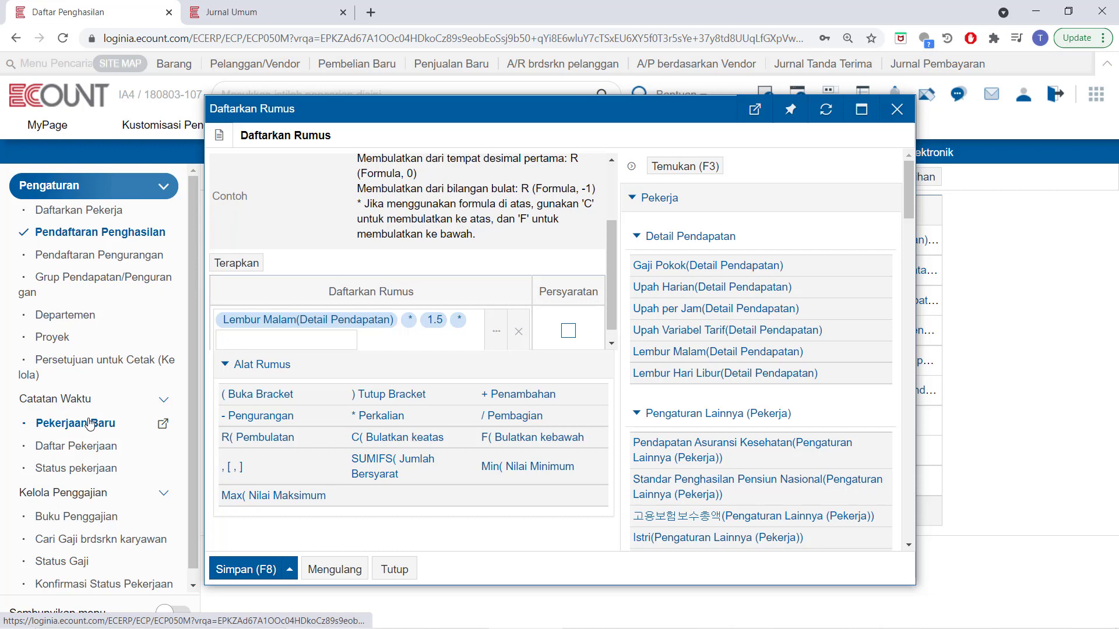
# - Append Lembur Malam(Konfirmasi Catatan Waktu) to the formula and close the form without saving
pyautogui.scroll(-8, 764, 449)
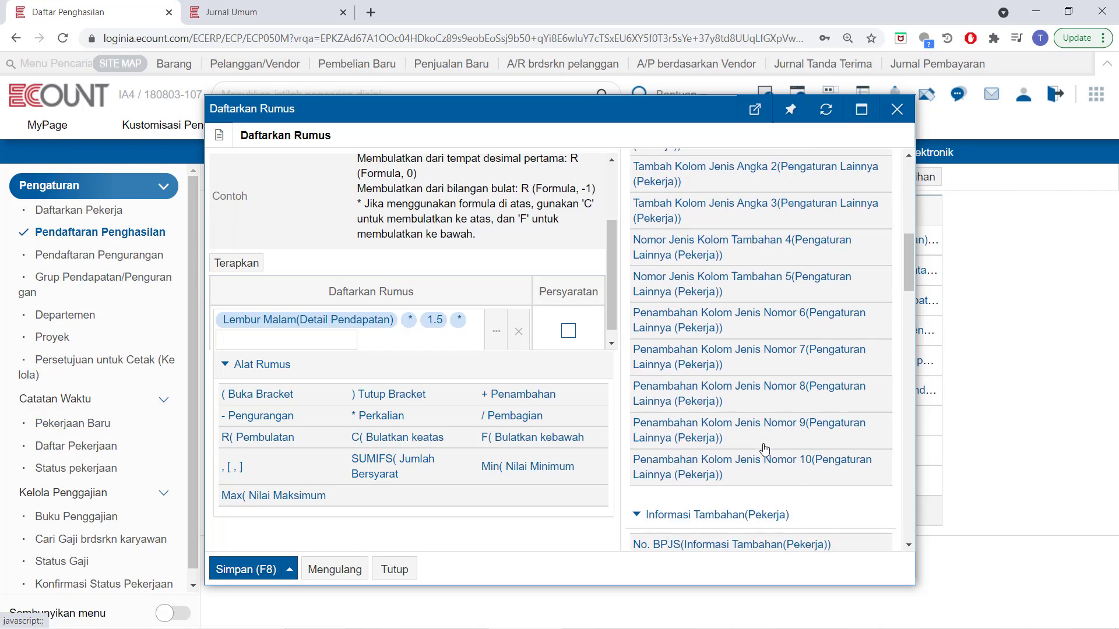
pyautogui.scroll(-10, 764, 449)
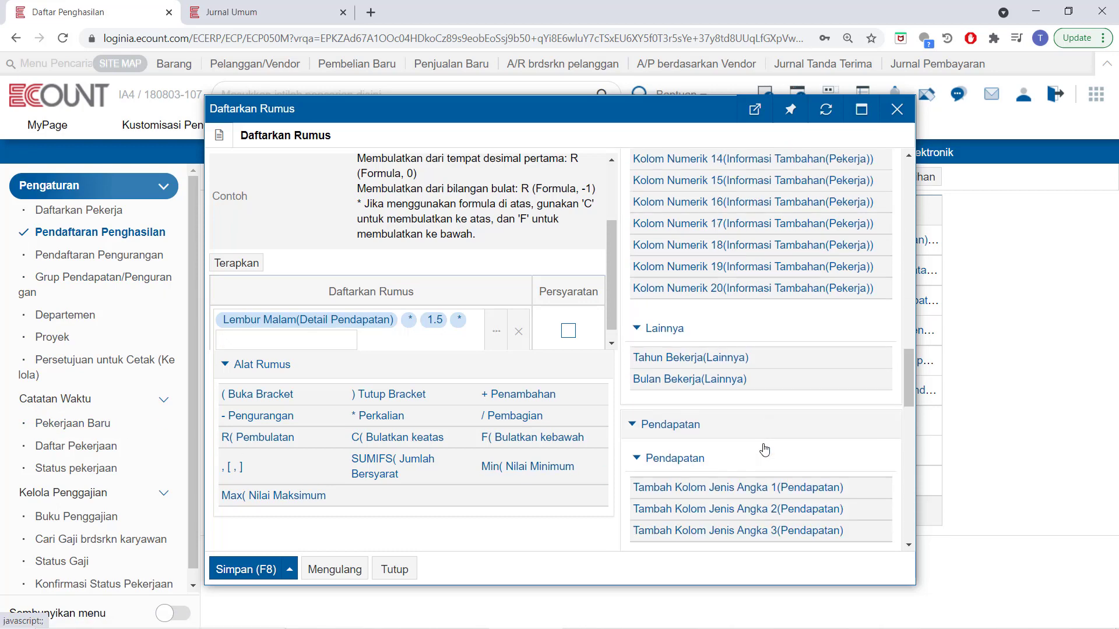
pyautogui.scroll(-5, 765, 450)
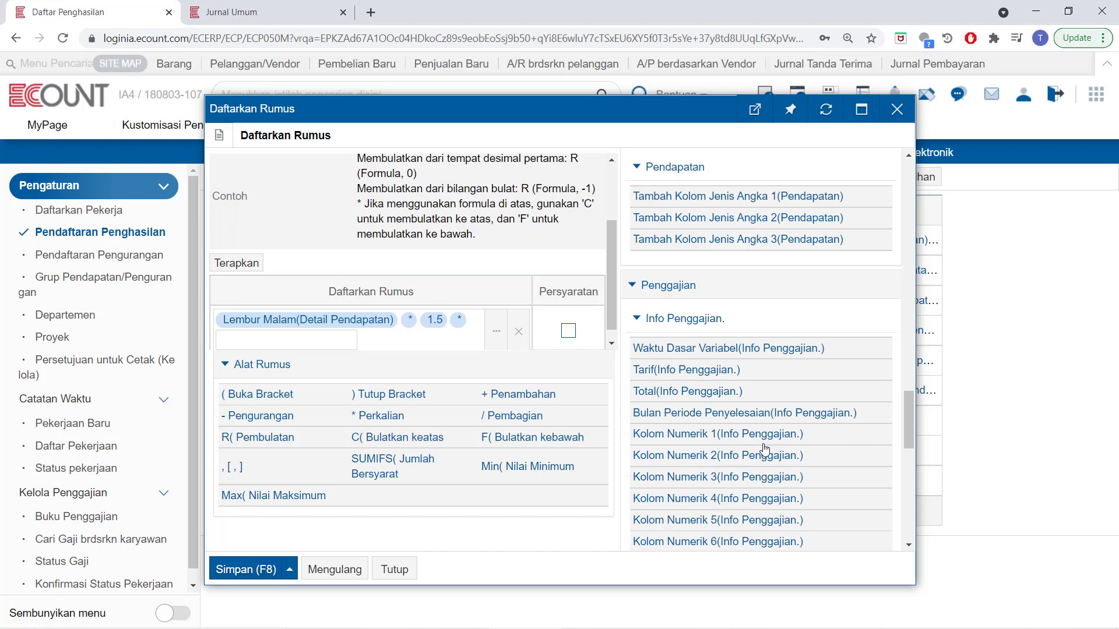
pyautogui.scroll(-10, 765, 450)
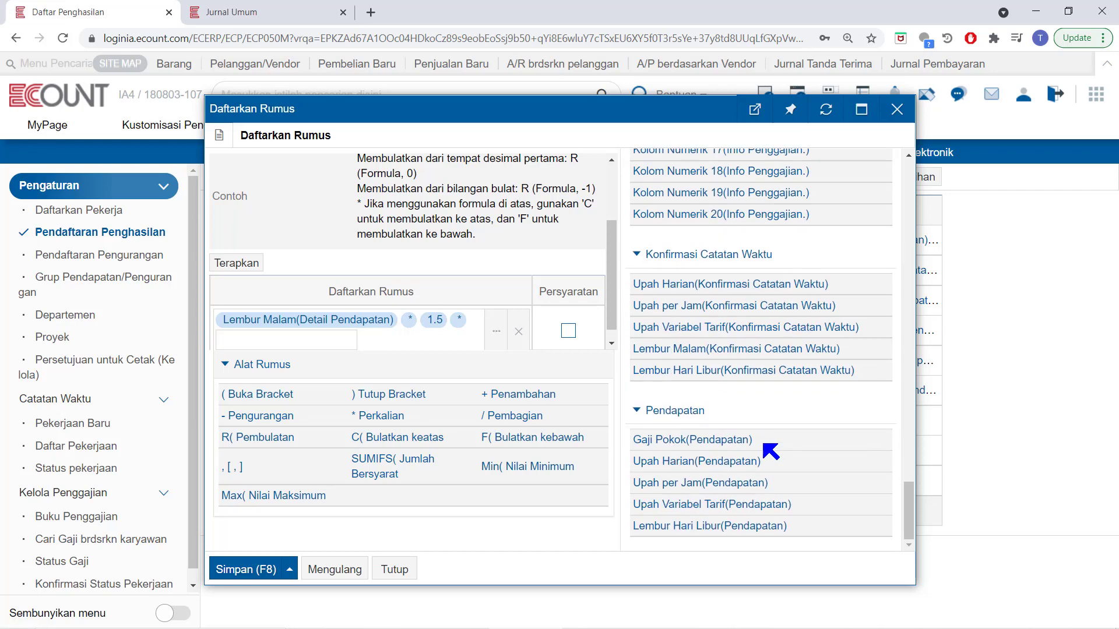
pyautogui.click(758, 349)
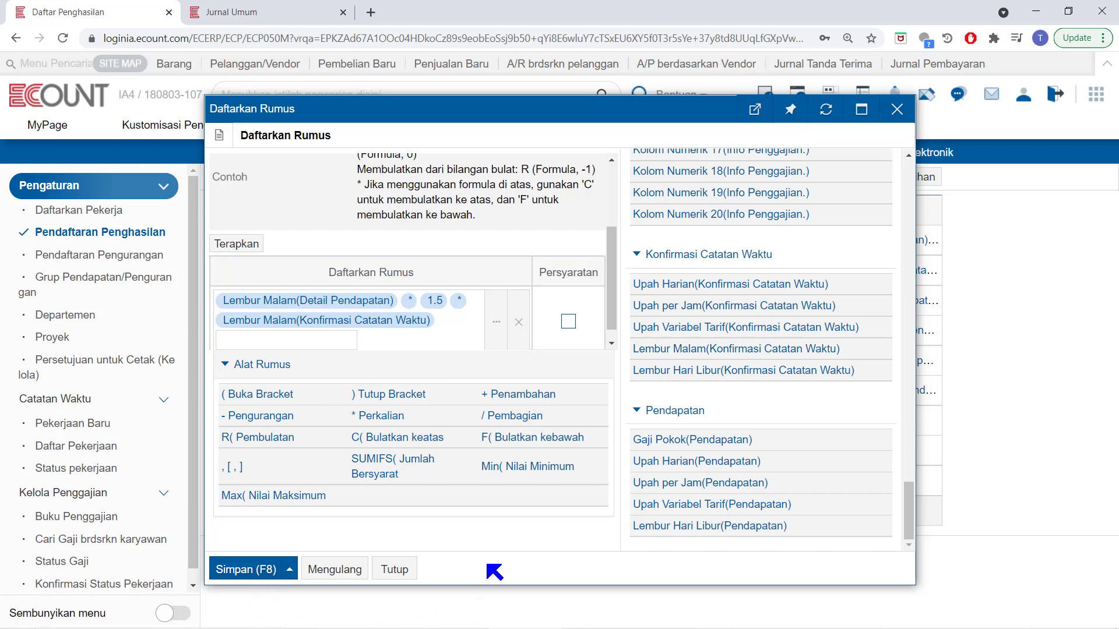
pyautogui.click(406, 570)
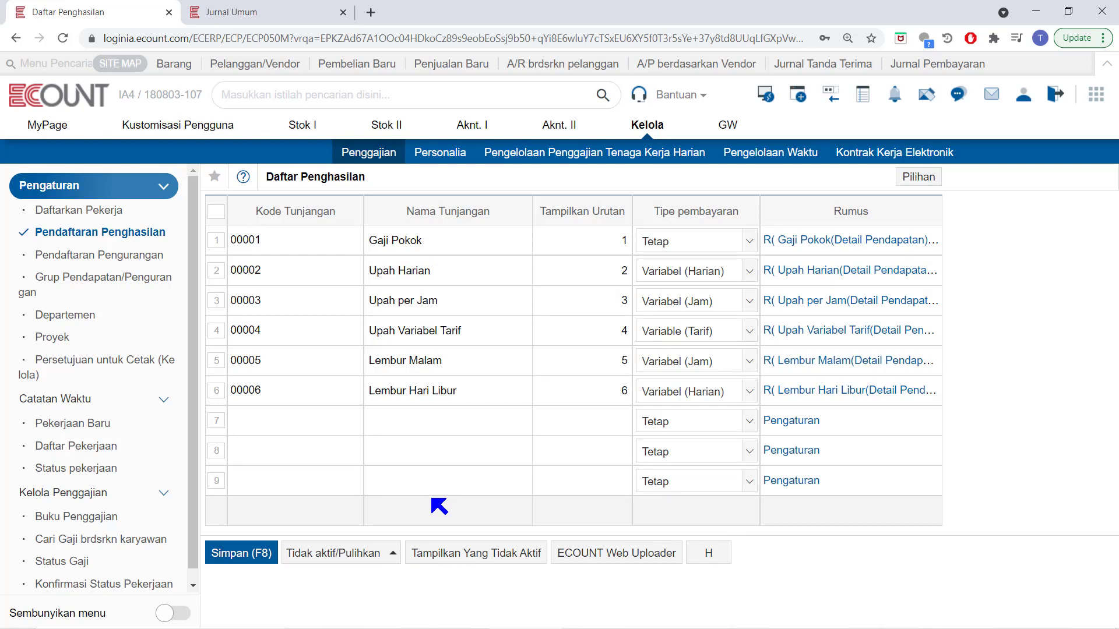
# - Add the Kolom Numerik 1 column after Tampilkan Urutan in the allowance list's input screen settings
pyautogui.click(935, 185)
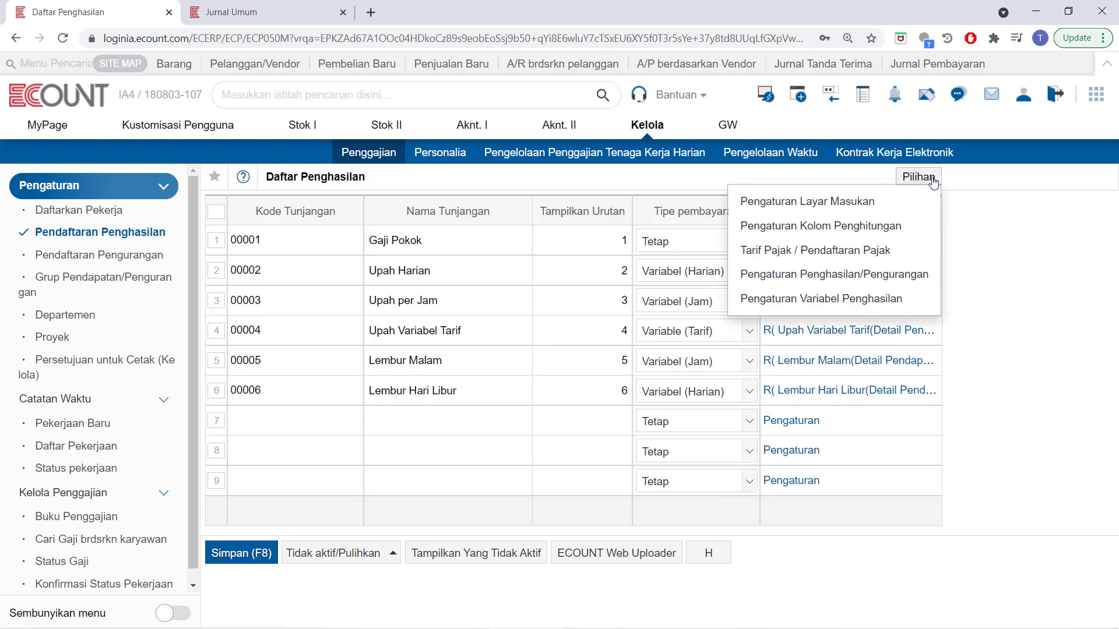
pyautogui.click(898, 203)
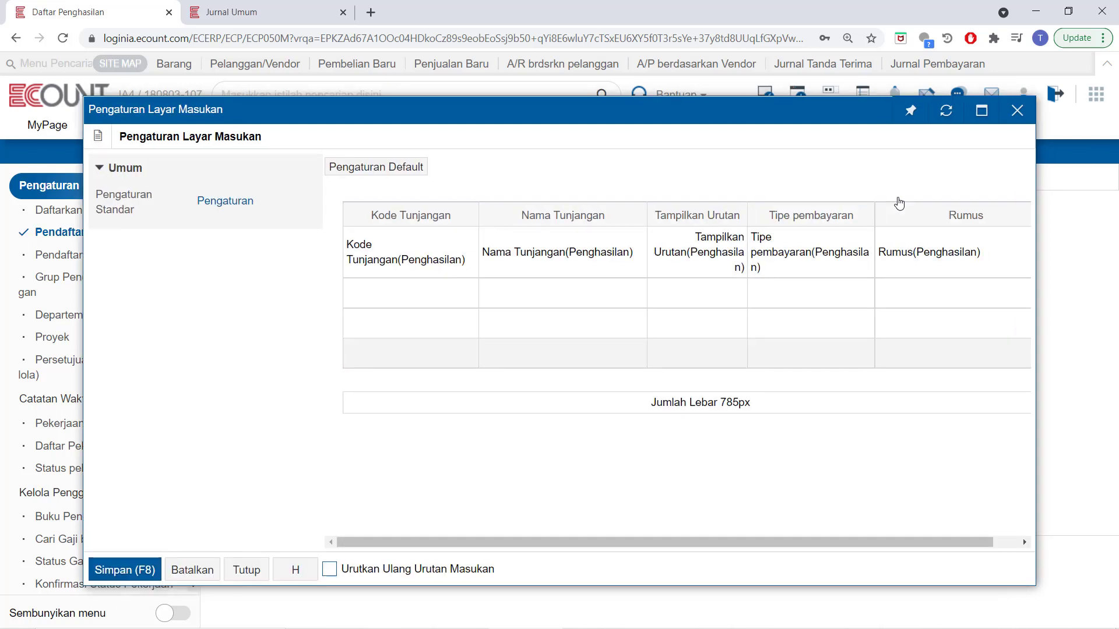
pyautogui.click(728, 219)
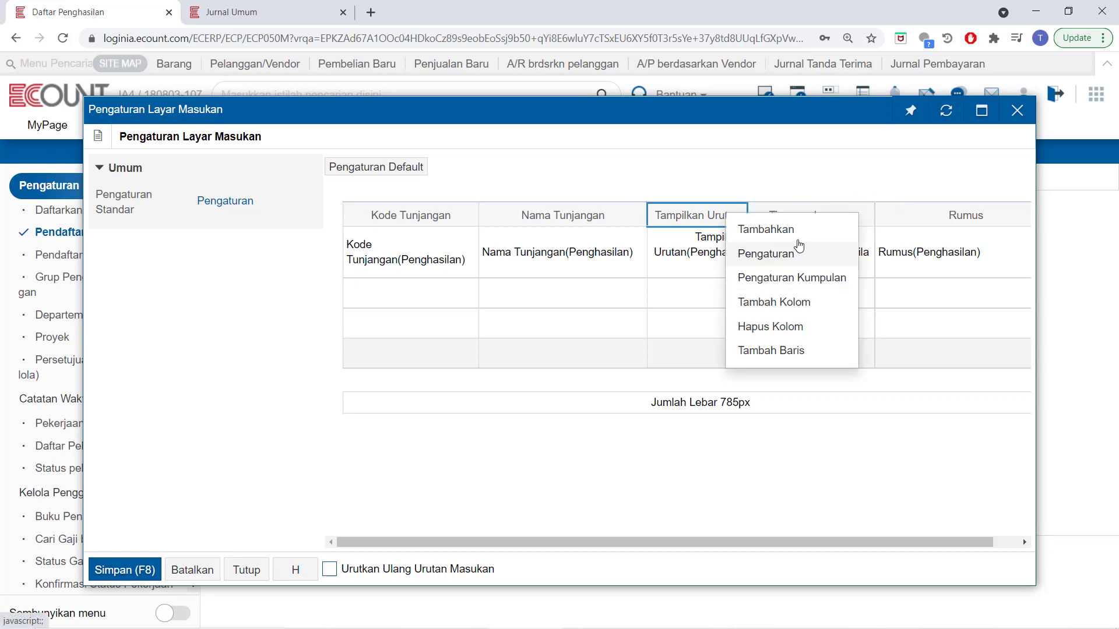
pyautogui.click(796, 236)
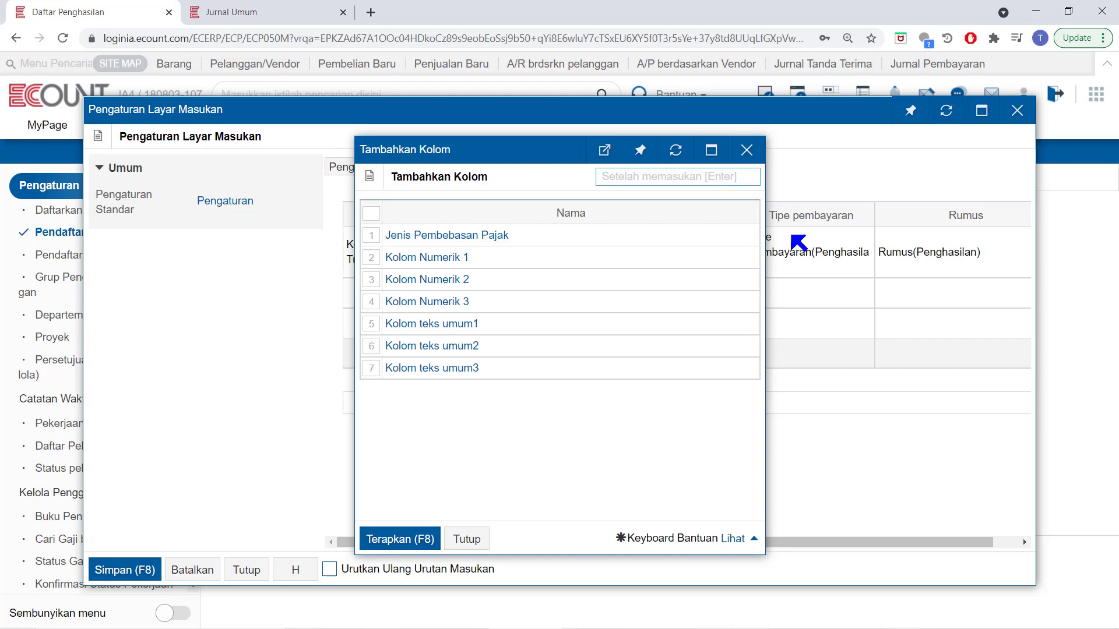
pyautogui.click(457, 257)
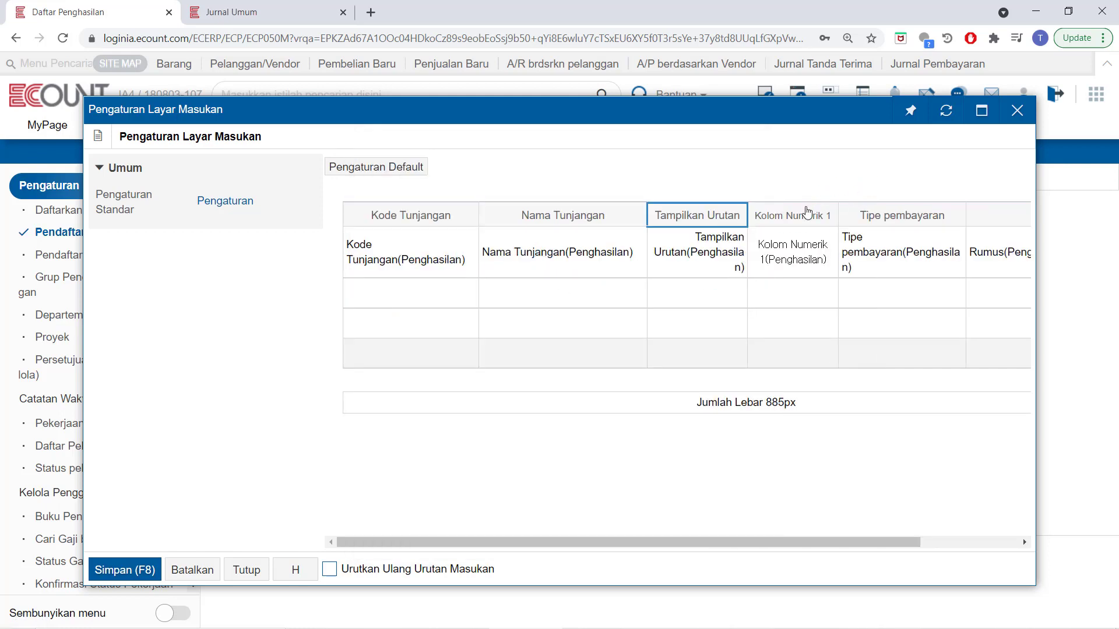
# - Set the display name of the Kolom Numerik 1 column to "Tarif extra" and save the input screen settings
pyautogui.rightClick(807, 213)
pyautogui.click(827, 251)
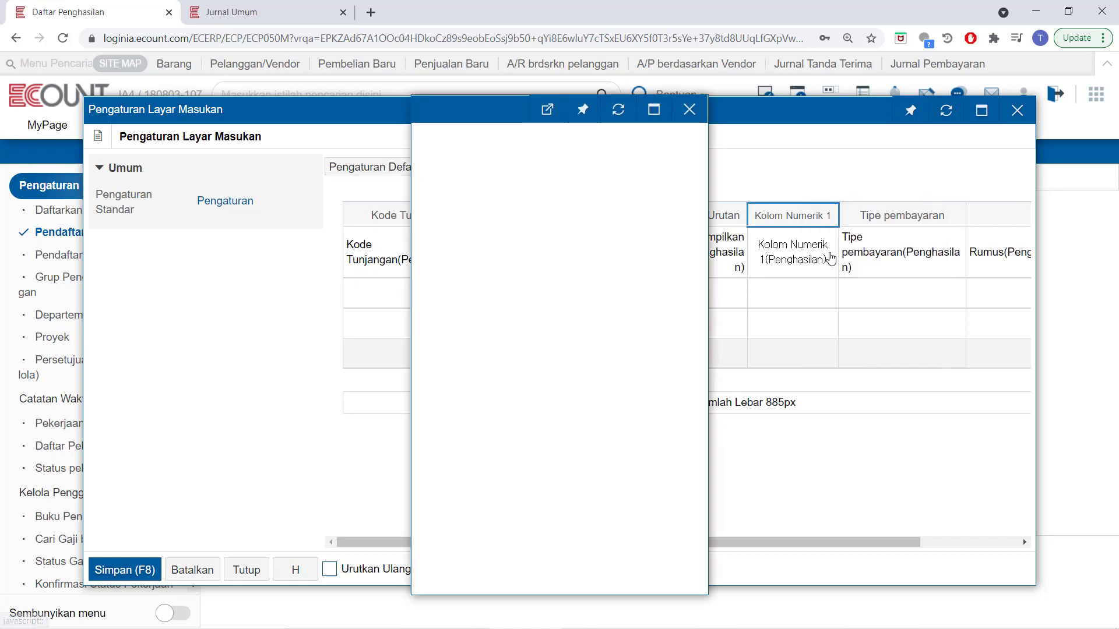
pyautogui.click(625, 262)
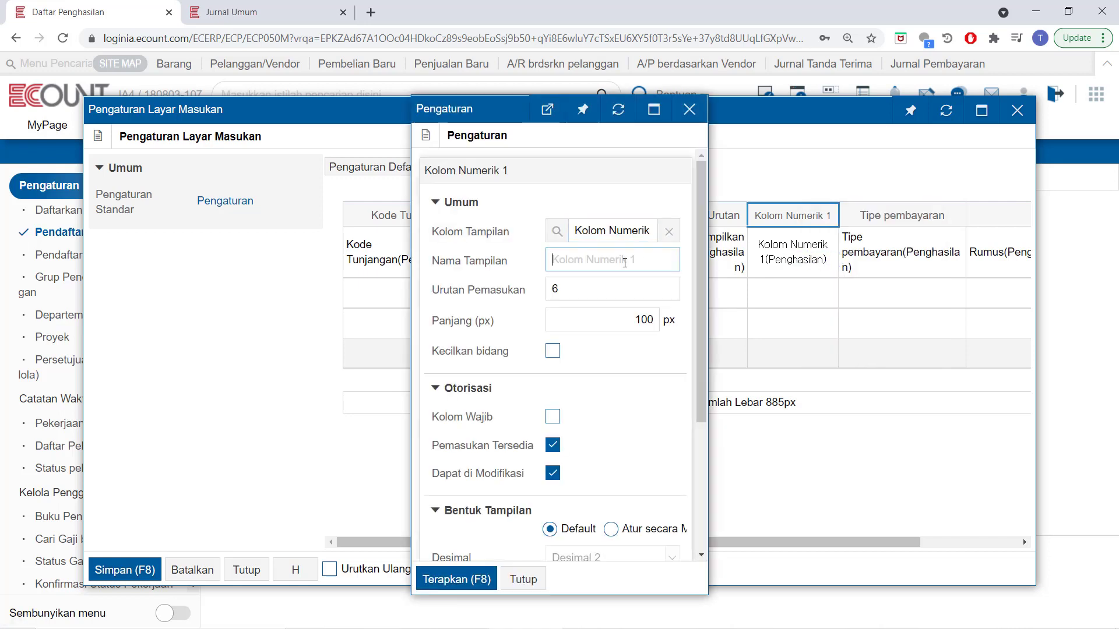
pyautogui.write('Tarif')
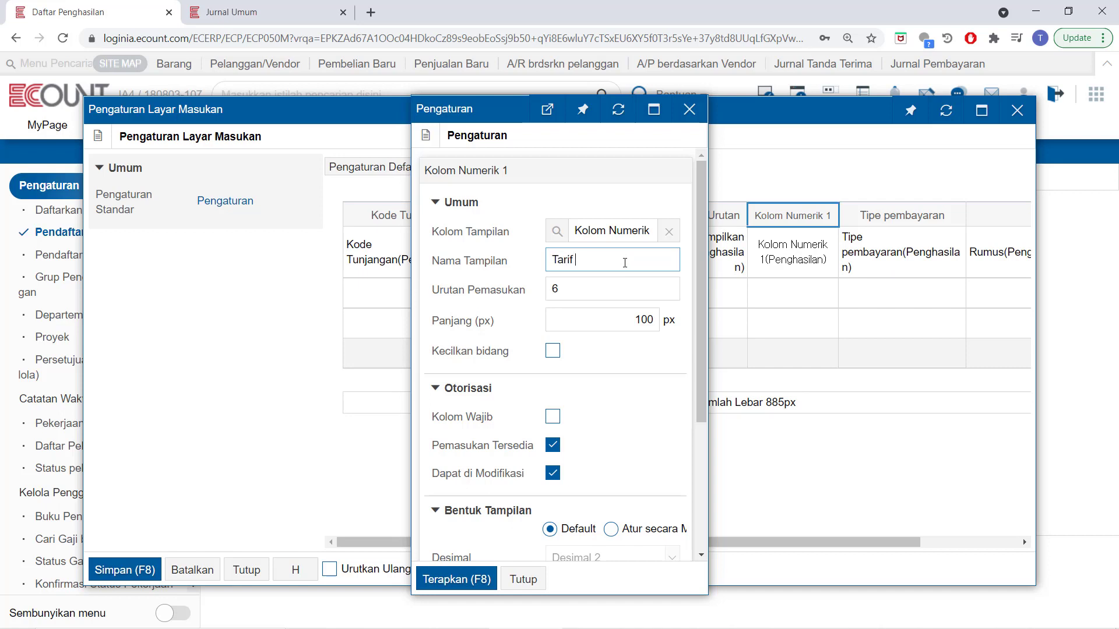
pyautogui.write(' extra')
pyautogui.click(465, 579)
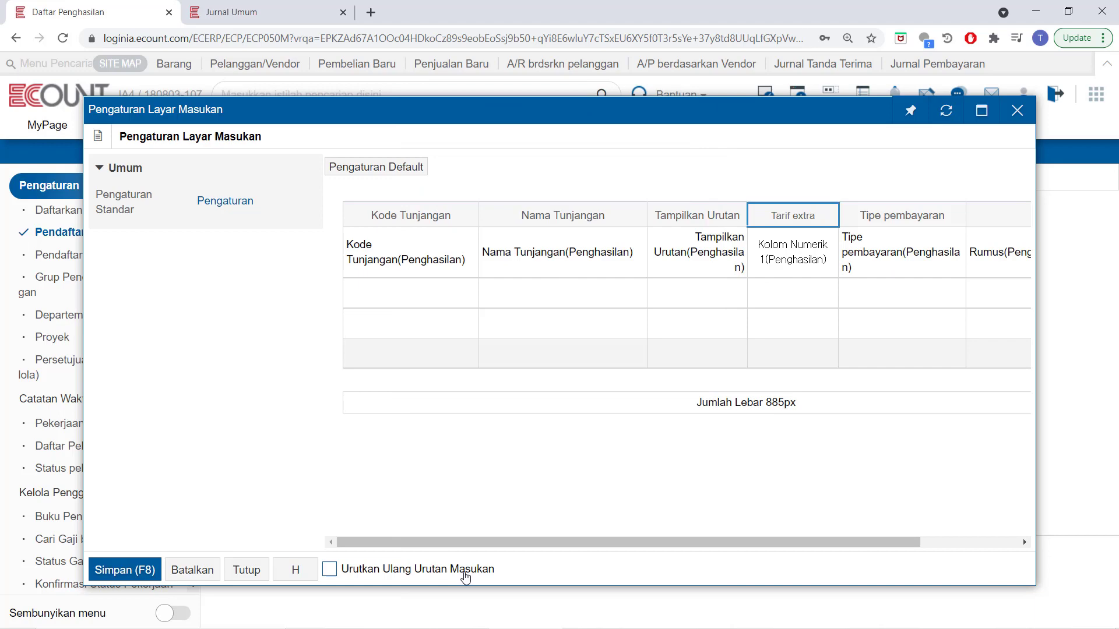
pyautogui.click(116, 574)
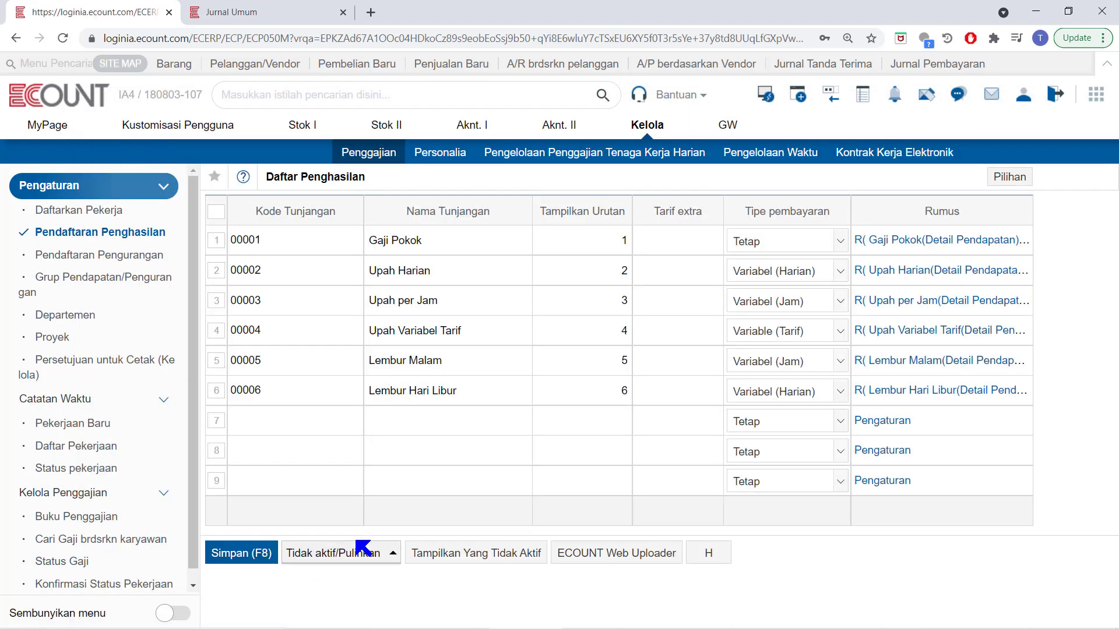
pyautogui.click(363, 552)
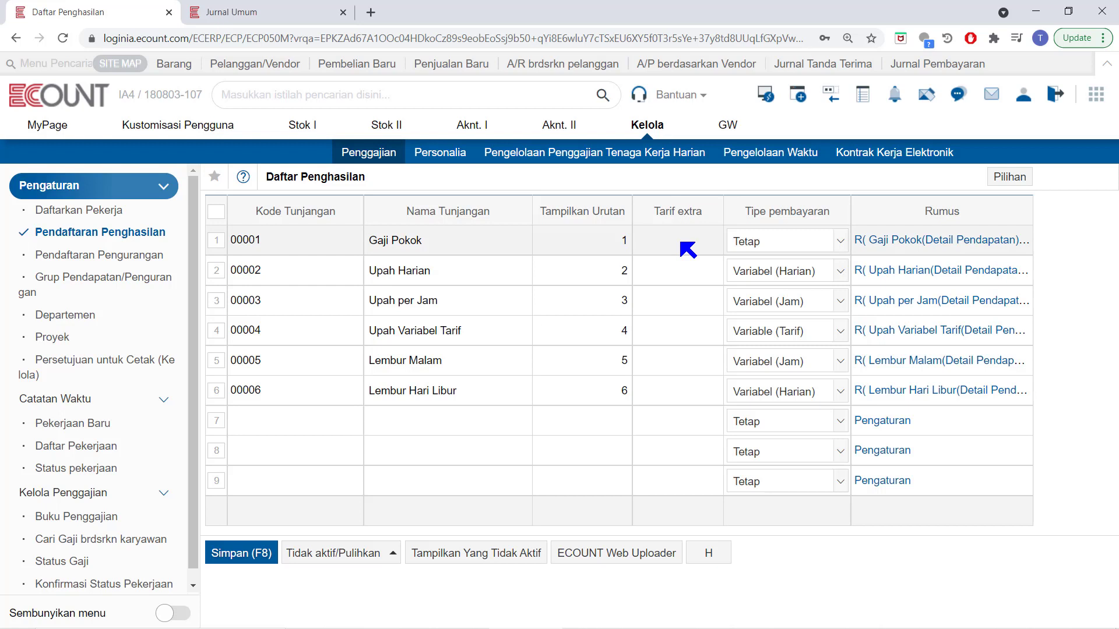
# - Set the Tarif extra value of the Lembur Malam allowance to 1,5
pyautogui.click(659, 369)
pyautogui.write('1')
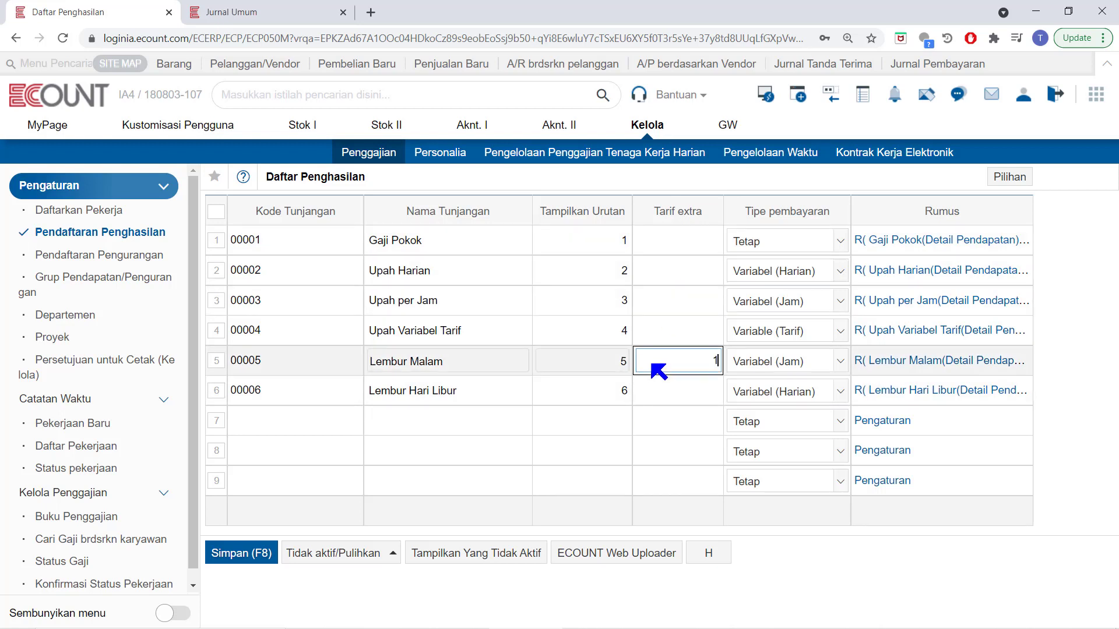
pyautogui.write(',5')
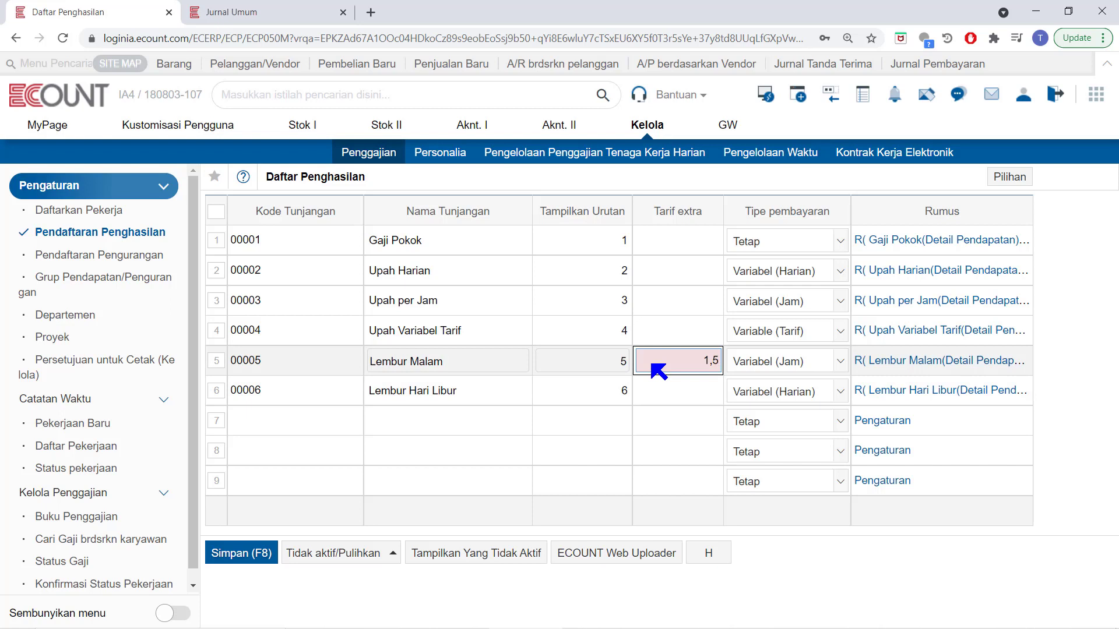
pyautogui.press('Return')
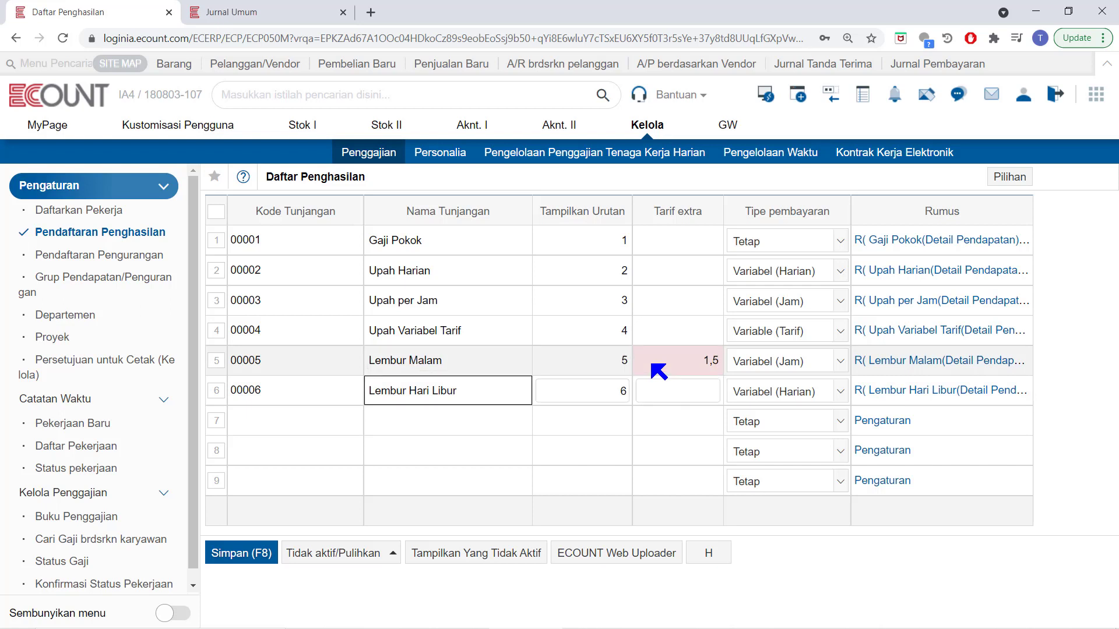
# - Start a new formula for the Lembur Malam allowance with Lembur Malam(Detail Pendapatan) * Tarif extra(Pendapatan)
pyautogui.click(898, 363)
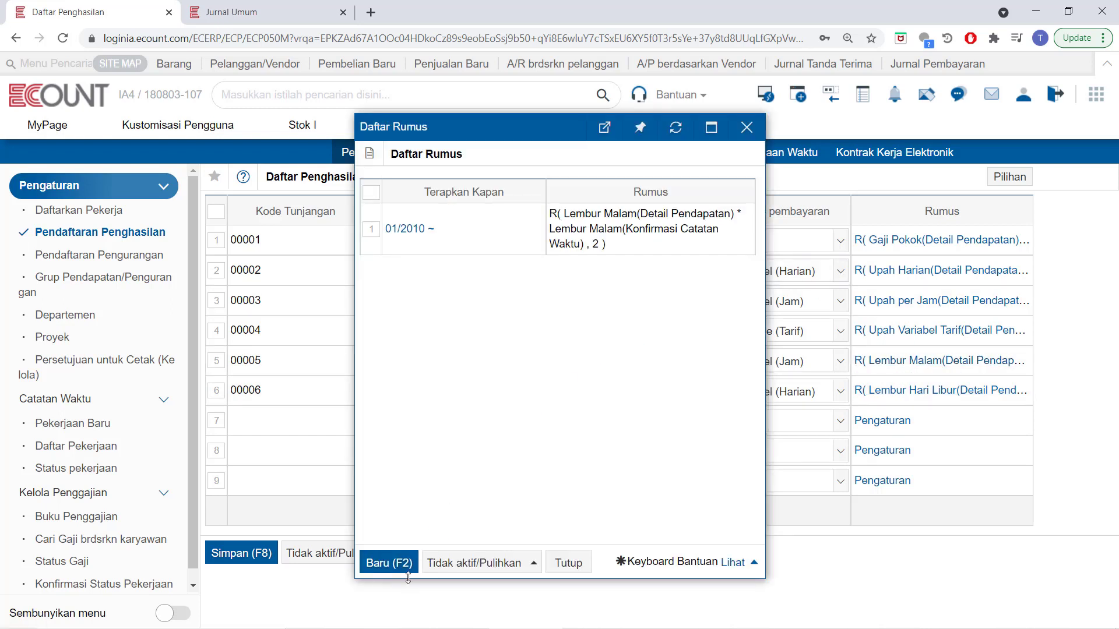
pyautogui.click(389, 563)
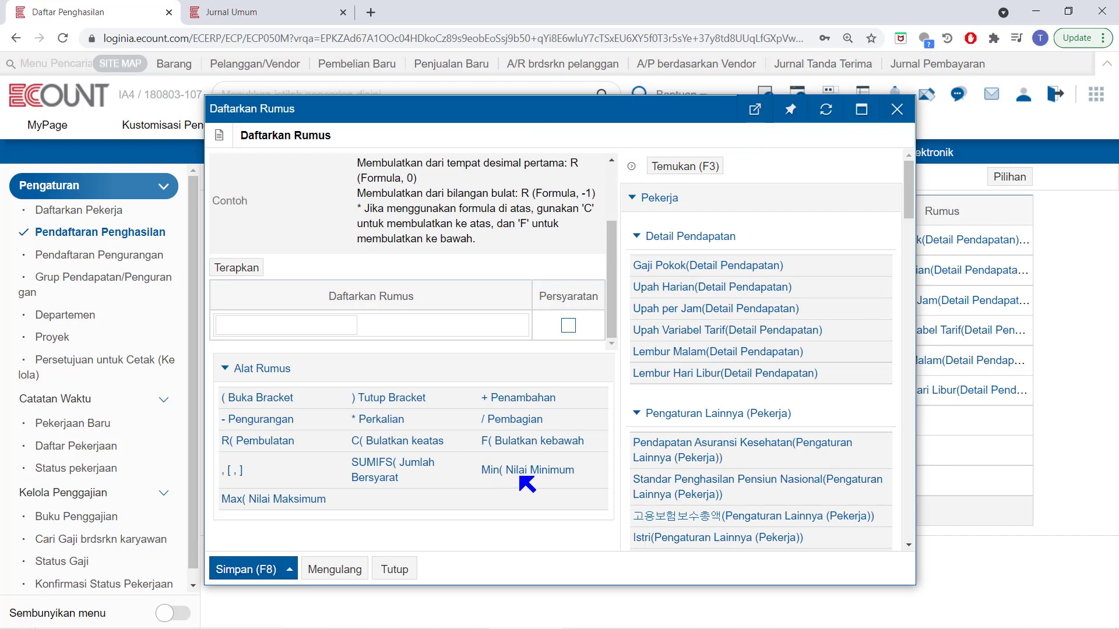
pyautogui.click(714, 354)
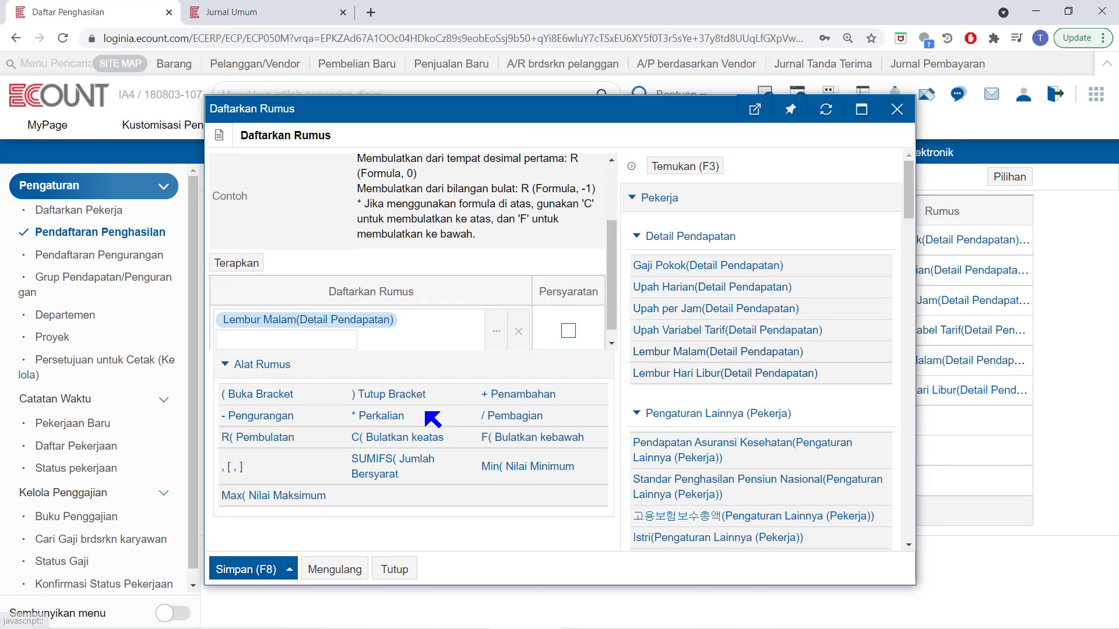
pyautogui.click(397, 420)
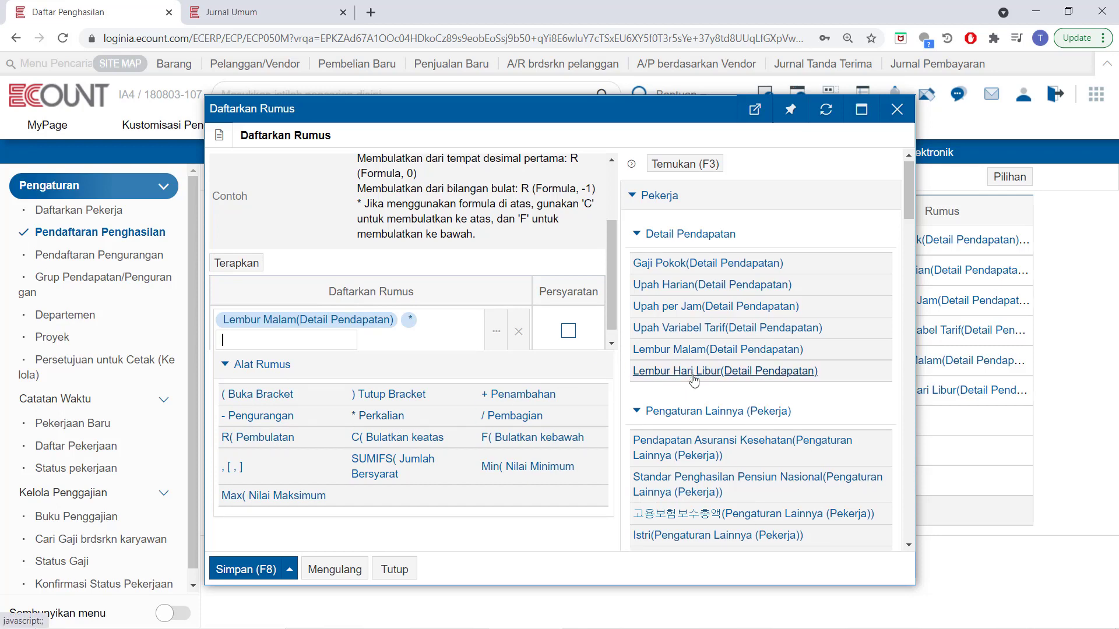
pyautogui.scroll(-20, 693, 380)
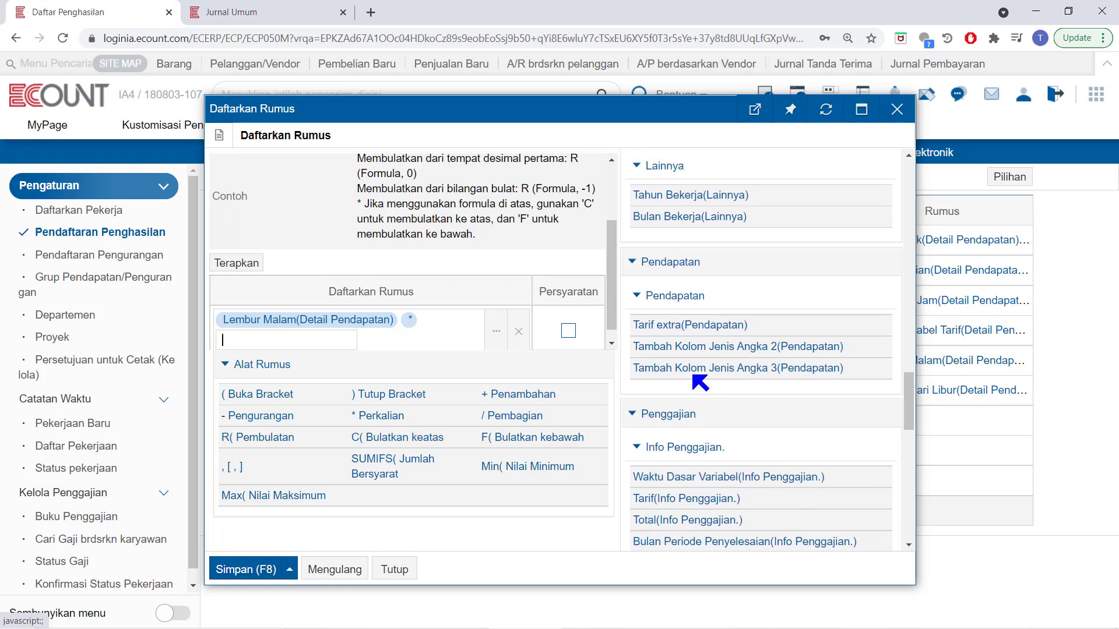
pyautogui.scroll(-15, 699, 382)
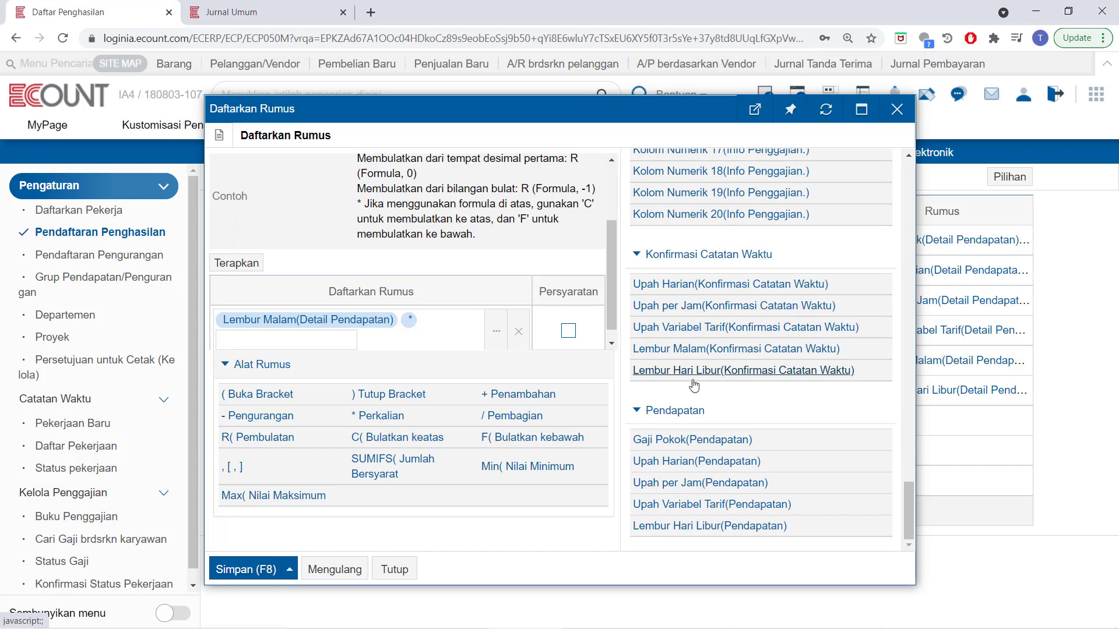
pyautogui.scroll(8, 697, 385)
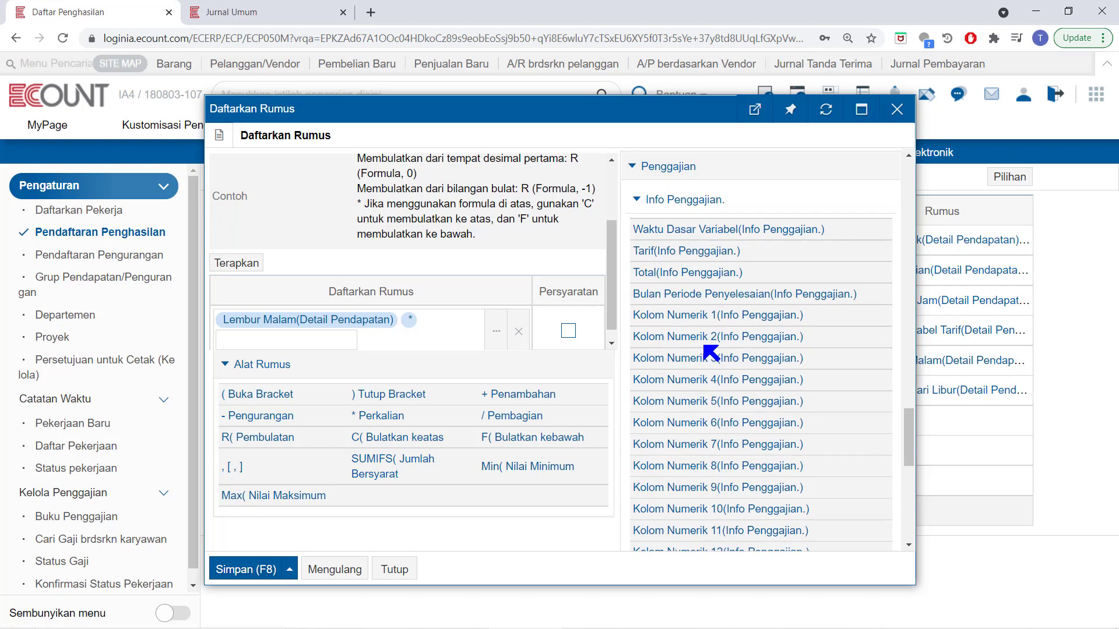
pyautogui.scroll(3, 711, 352)
pyautogui.click(720, 224)
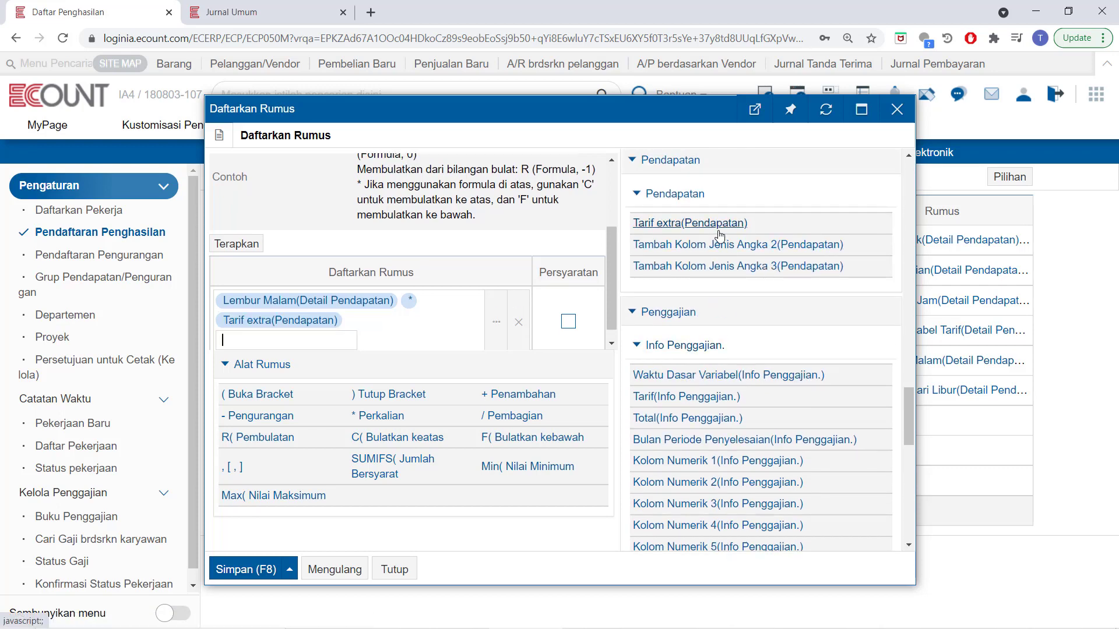
# - Append * Lembur Malam(Konfirmasi Catatan Waktu) to the formula and save it
pyautogui.click(381, 417)
pyautogui.scroll(2, 738, 401)
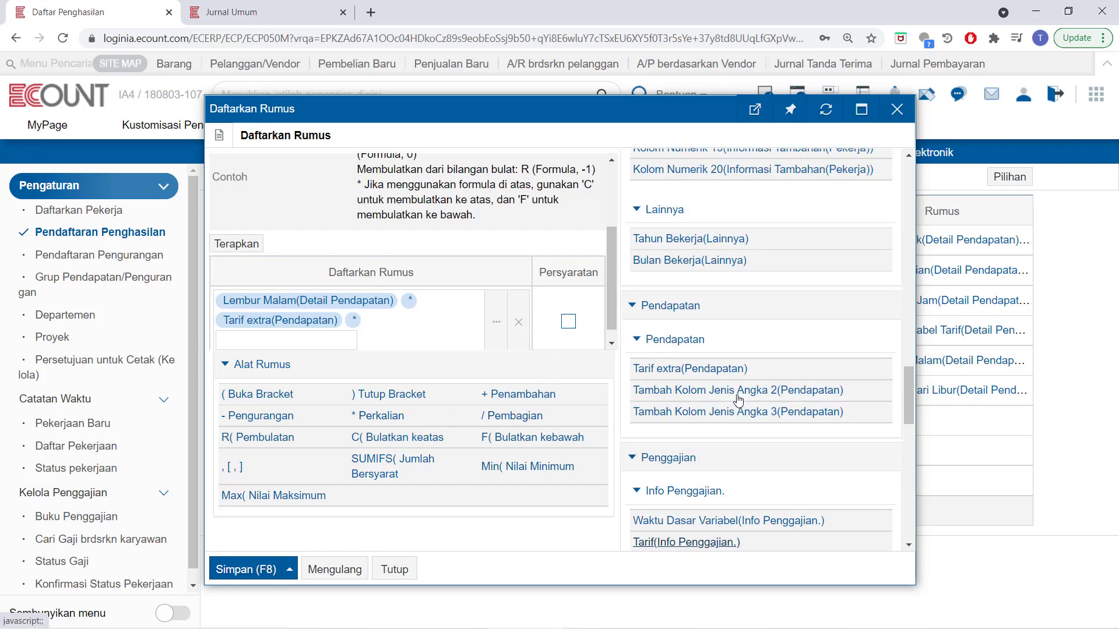
pyautogui.scroll(-10, 738, 401)
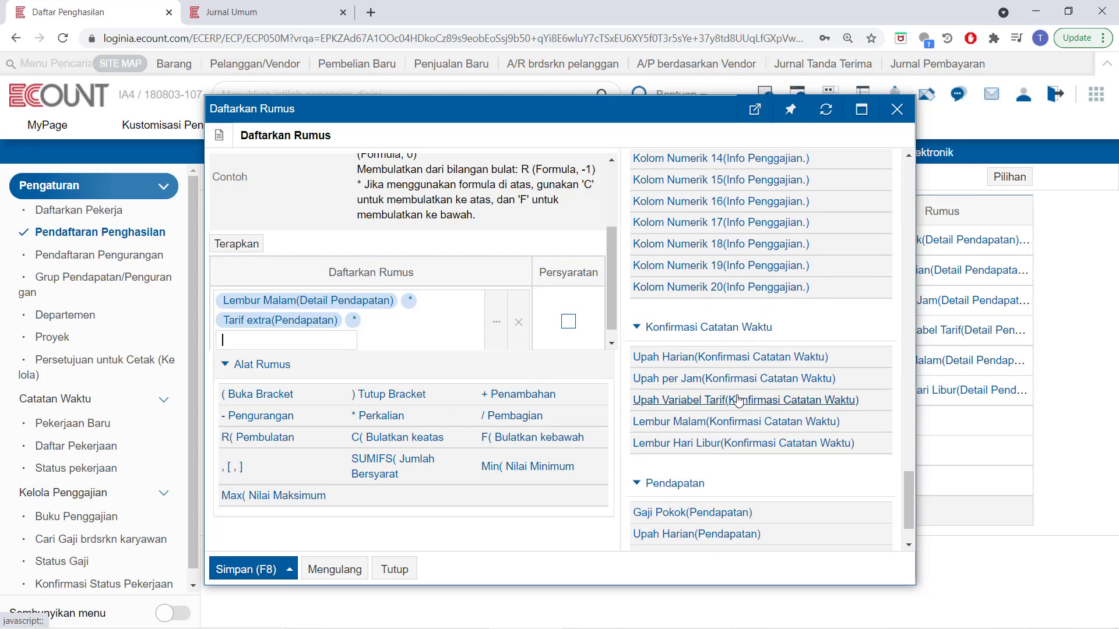
pyautogui.scroll(1, 739, 401)
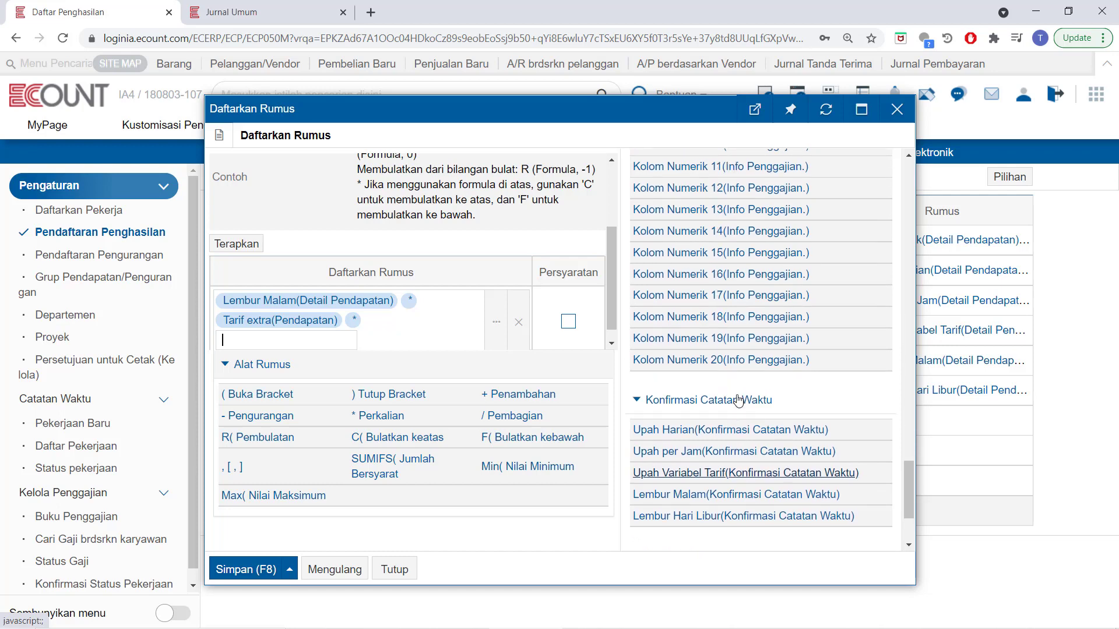
pyautogui.click(735, 496)
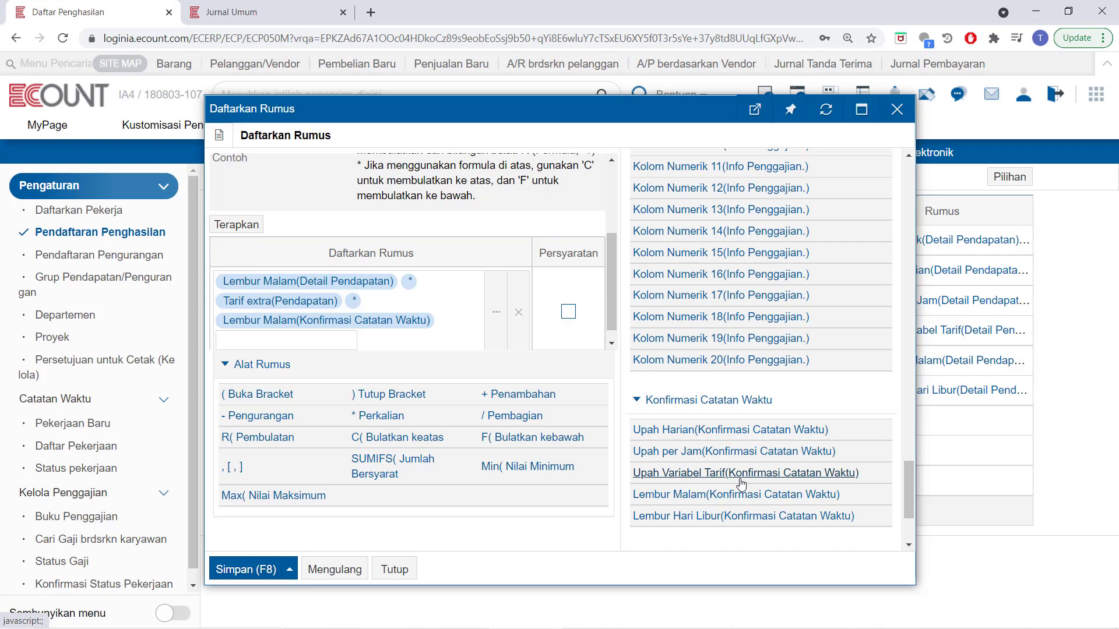
pyautogui.click(249, 571)
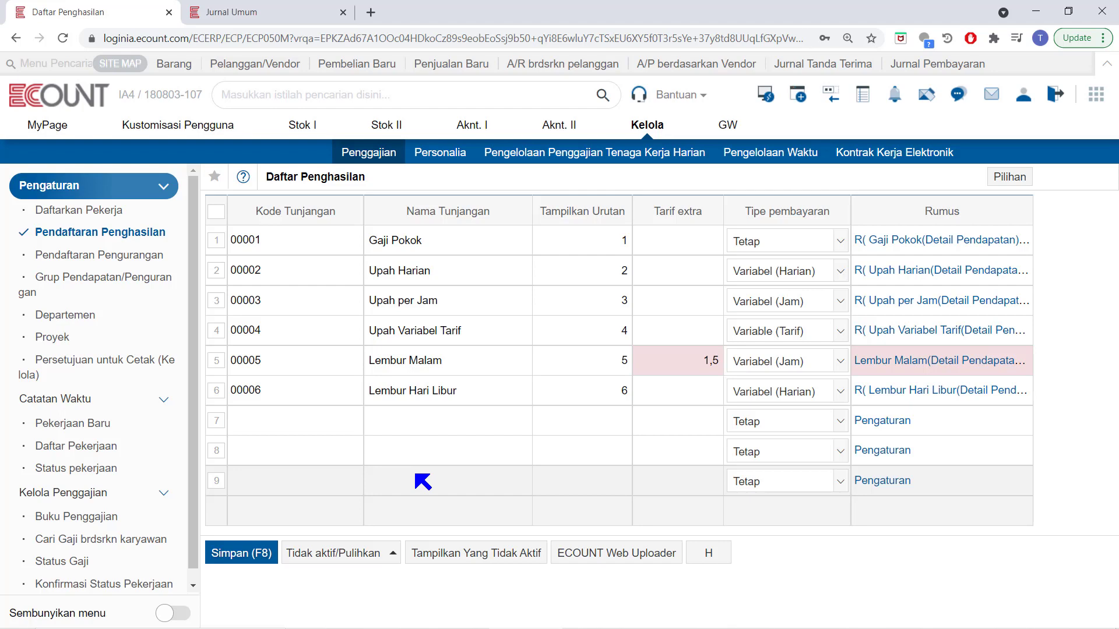
# - Review the Lembur Malam formula list, enable Persyaratan in a new formula form, and close the form without saving
pyautogui.click(984, 367)
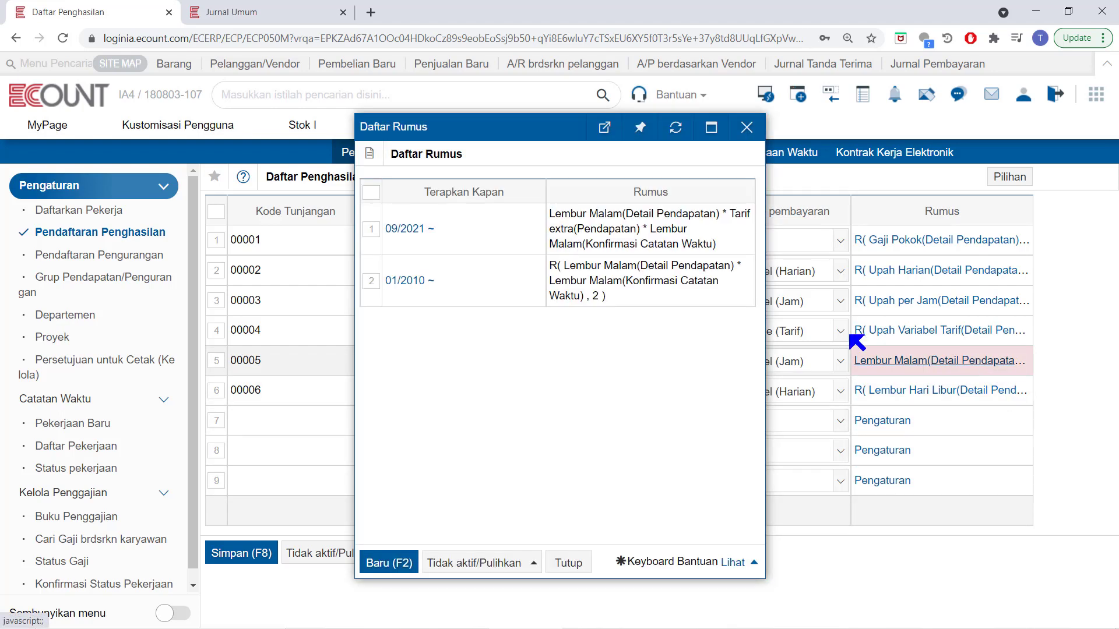
pyautogui.moveTo(689, 230); pyautogui.dragTo(550, 214)
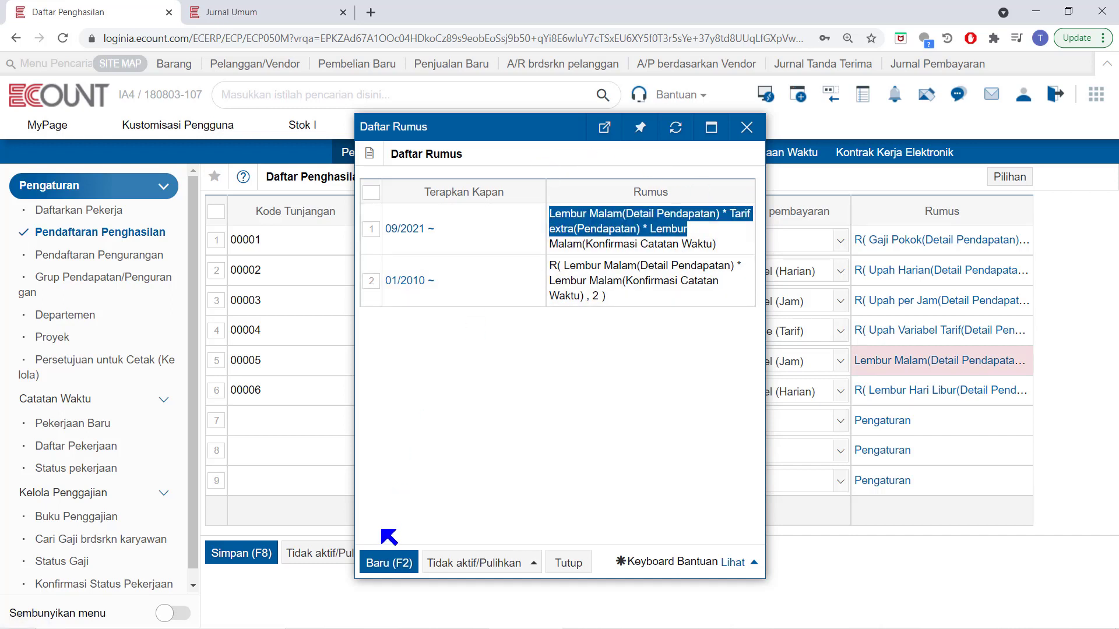
pyautogui.click(387, 563)
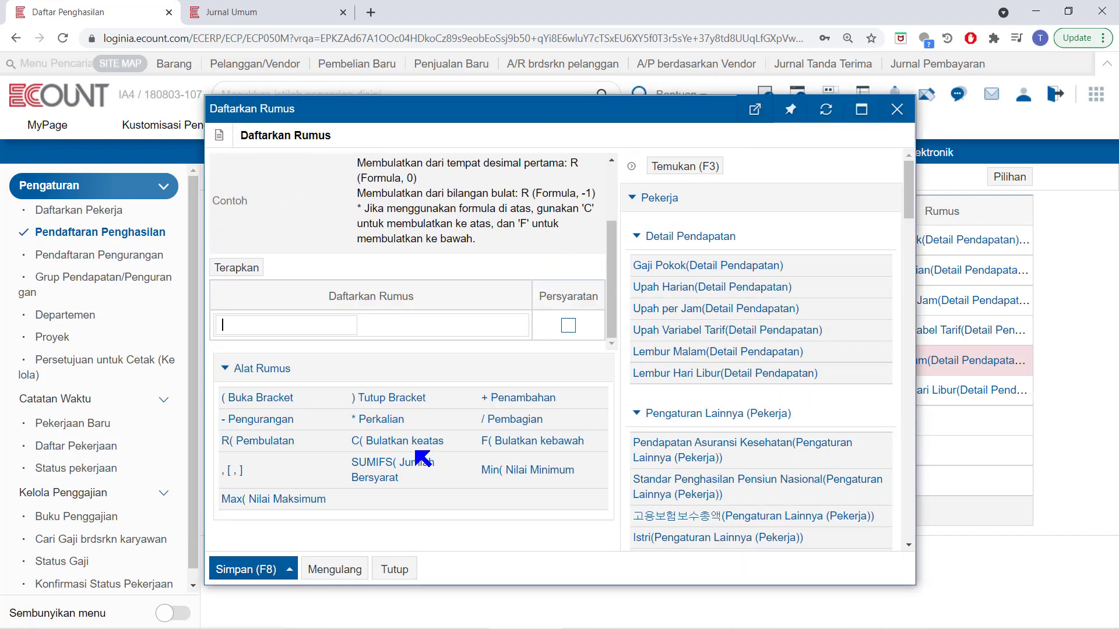
pyautogui.click(568, 325)
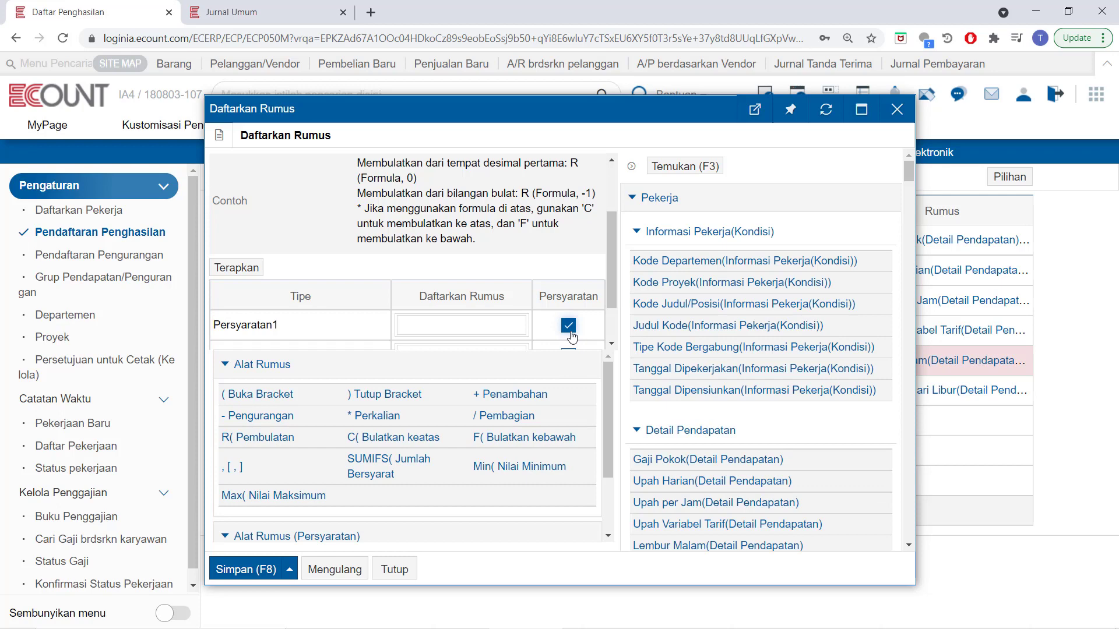
pyautogui.scroll(-1, 571, 337)
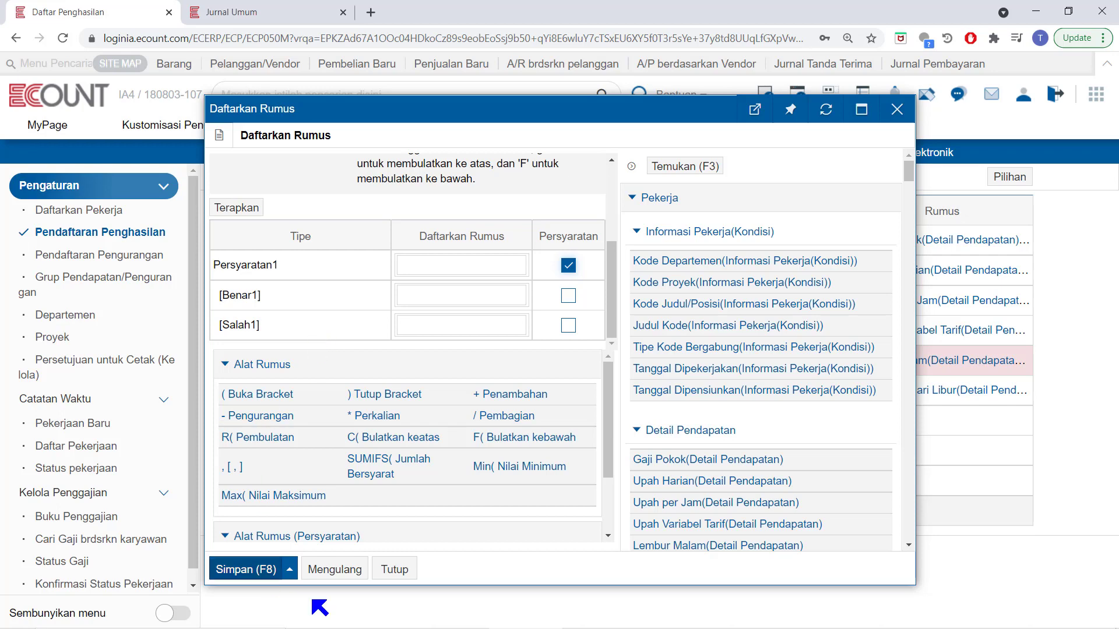
pyautogui.click(411, 577)
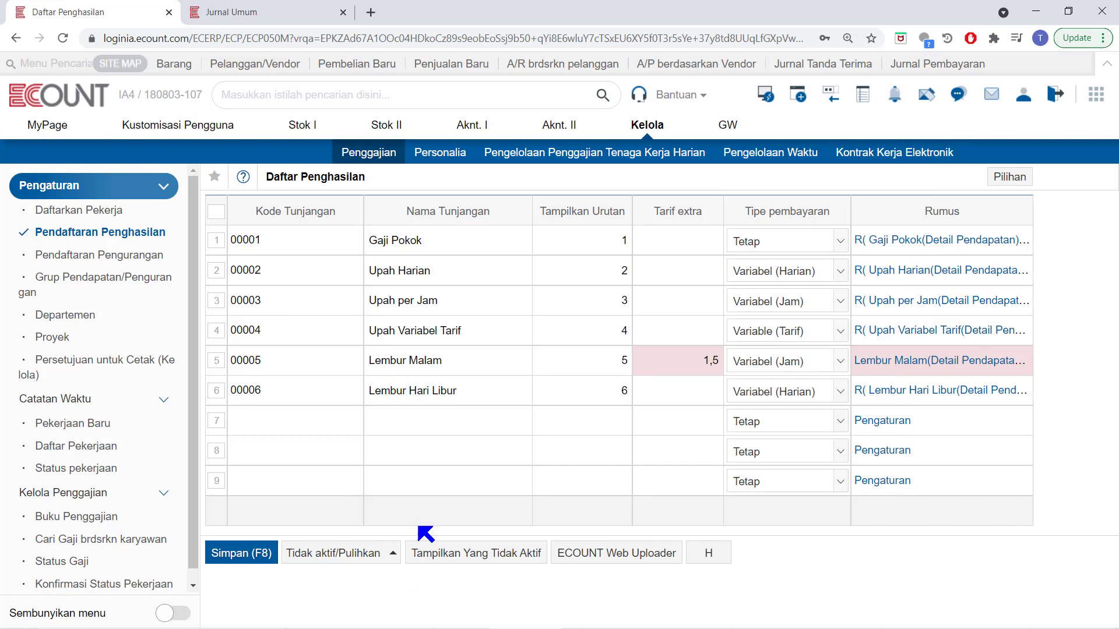
# - Save the allowance list and deactivate the Lembur Hari Libur allowance
pyautogui.click(260, 556)
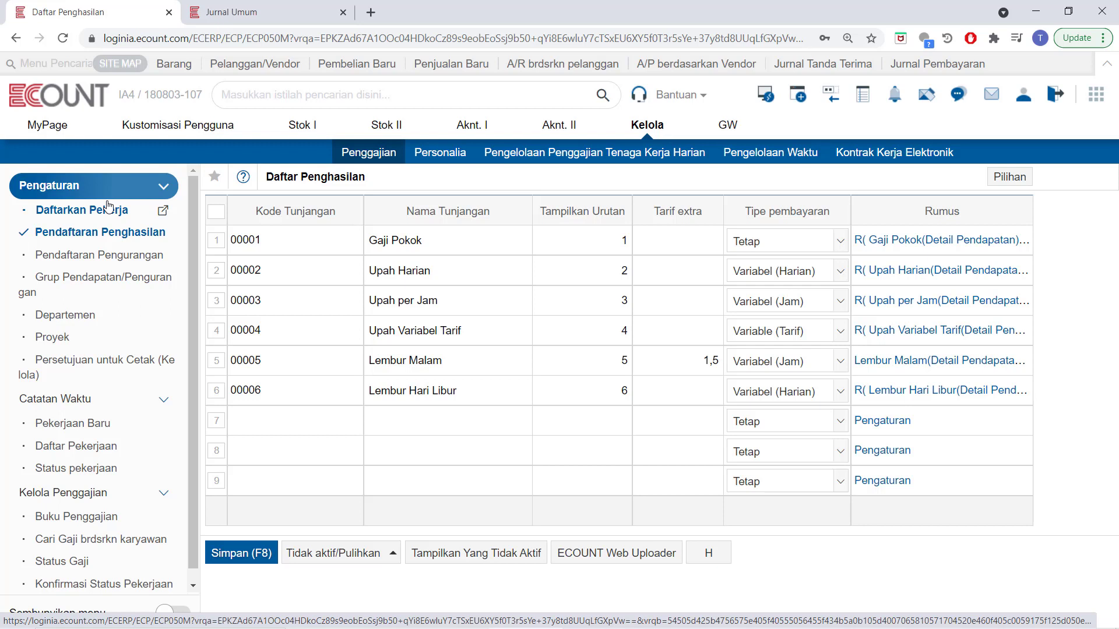
pyautogui.click(217, 391)
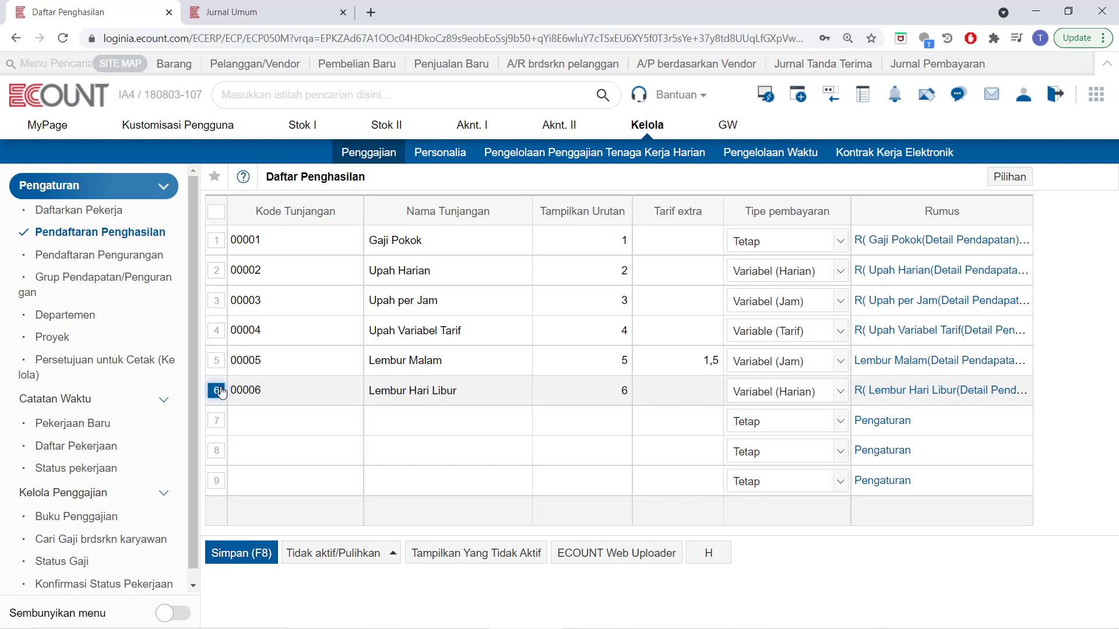
pyautogui.click(335, 558)
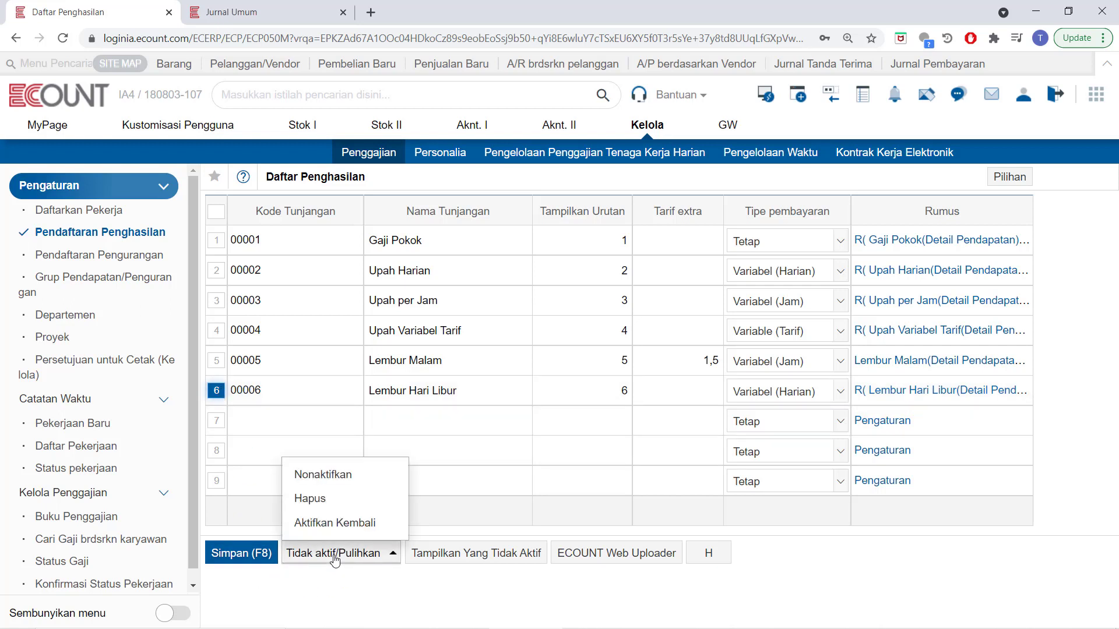
pyautogui.click(323, 475)
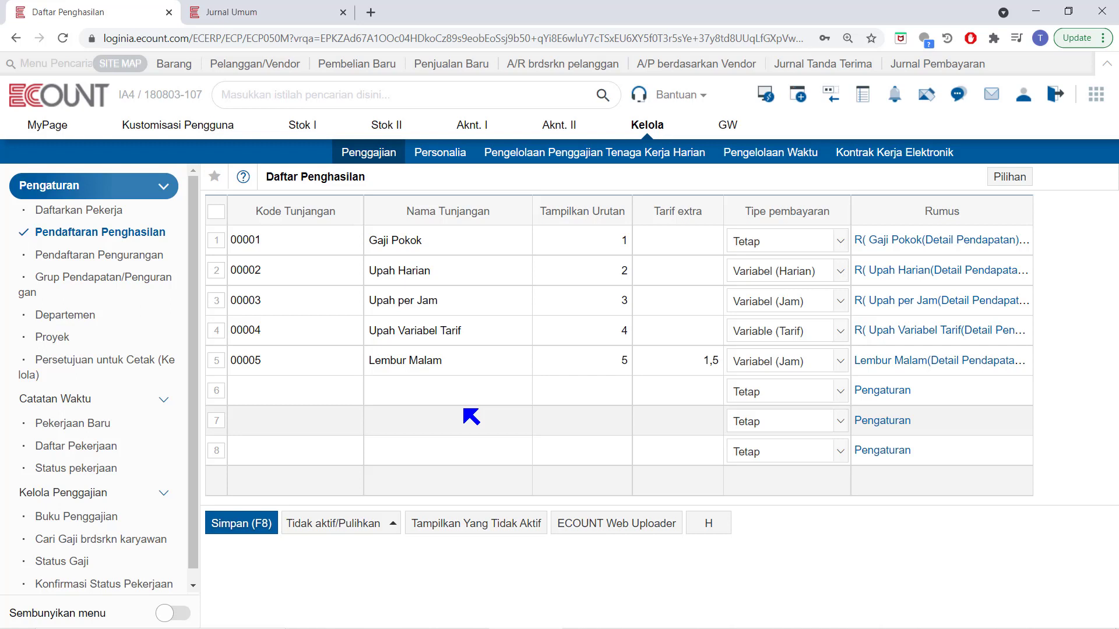
# - Include inactive allowances in the list and reactivate Lembur Hari Libur
pyautogui.click(493, 527)
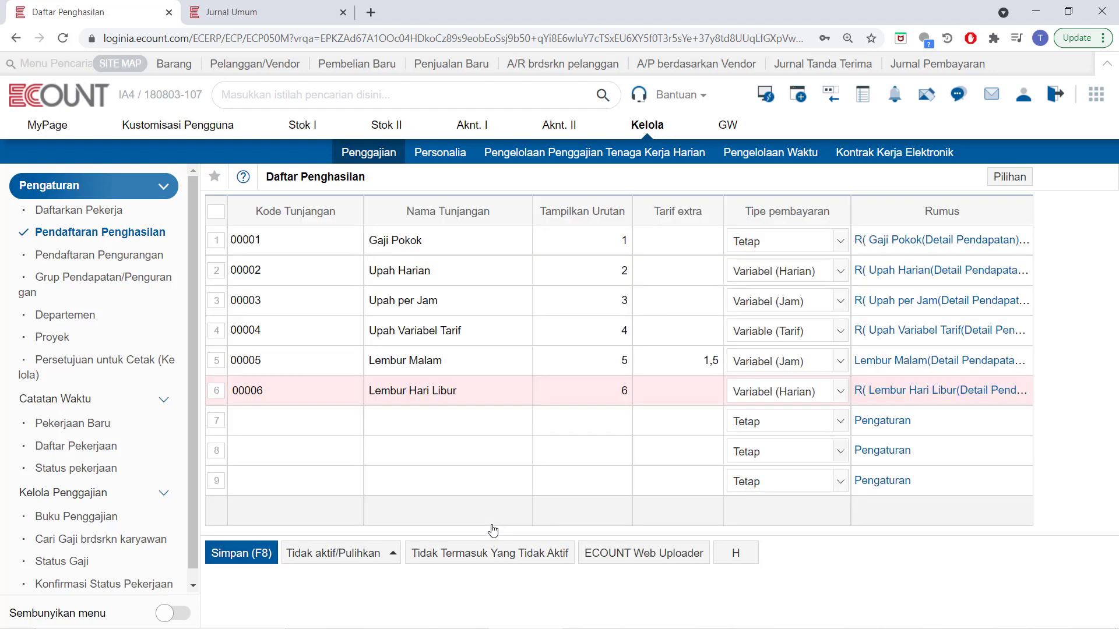
pyautogui.click(217, 391)
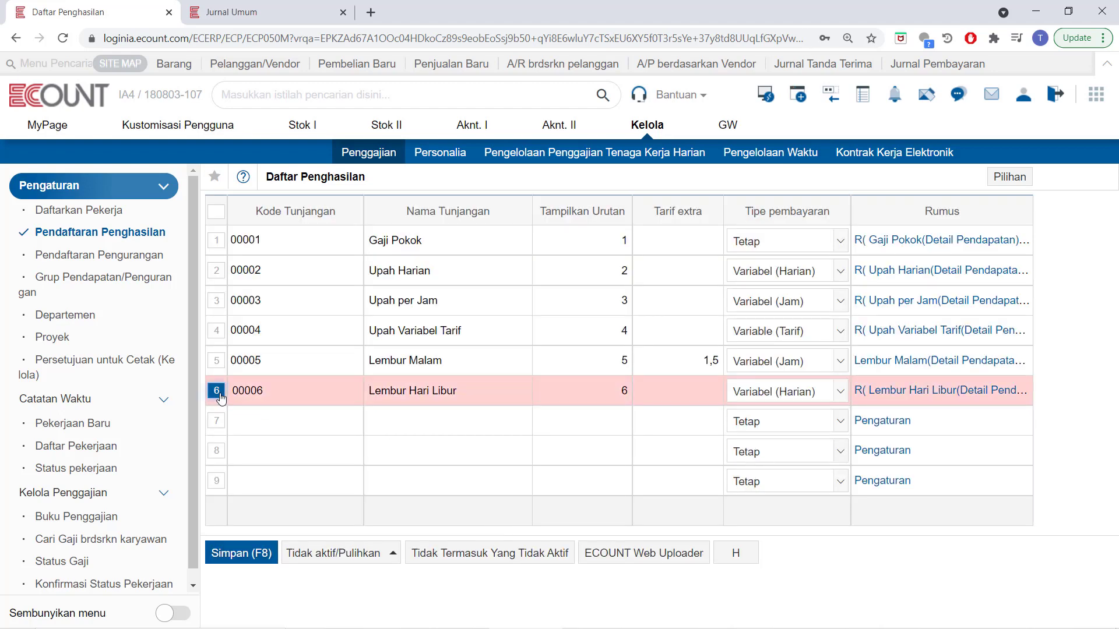
pyautogui.click(341, 556)
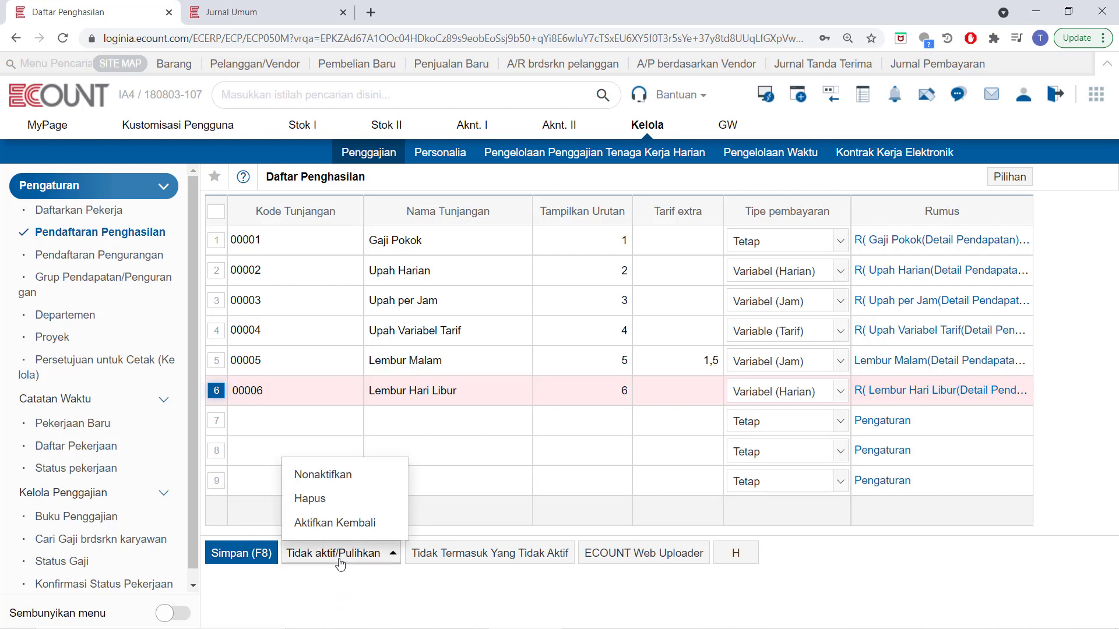
pyautogui.click(354, 523)
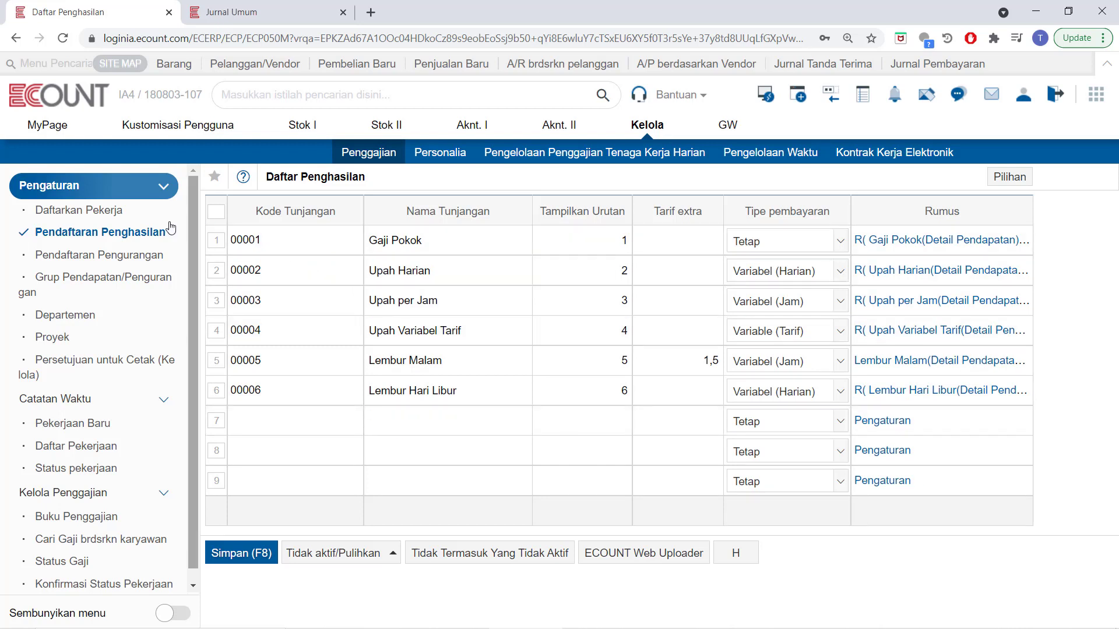
# - Go to Pendaftaran Pengurangan, view its Pengaturan Kolom Penghitungan dialog, and close the dialog
pyautogui.click(142, 263)
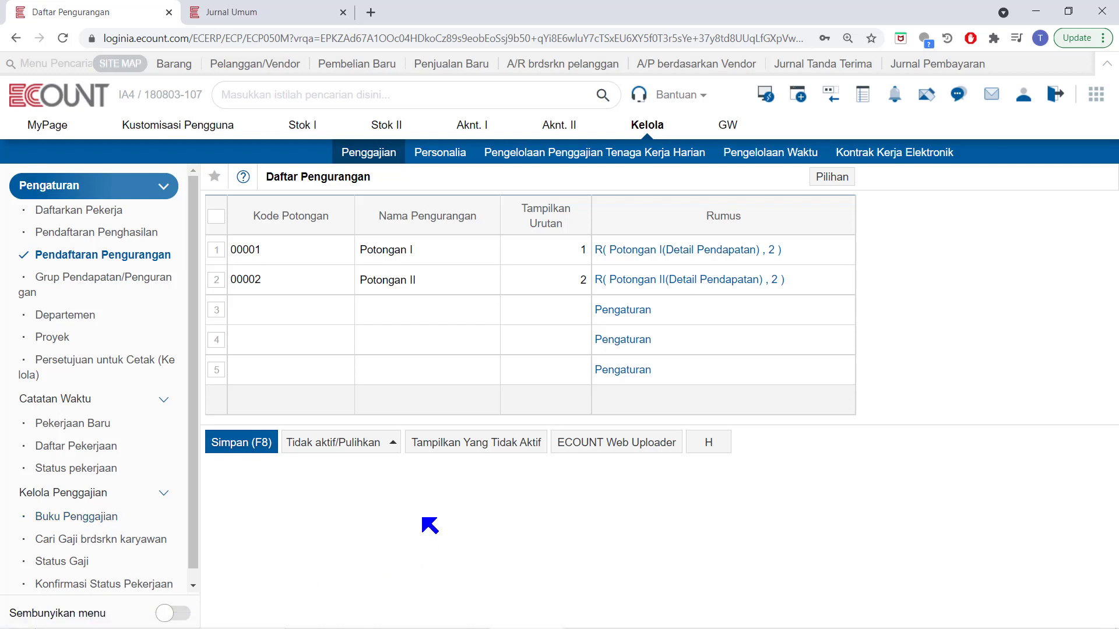
pyautogui.click(828, 179)
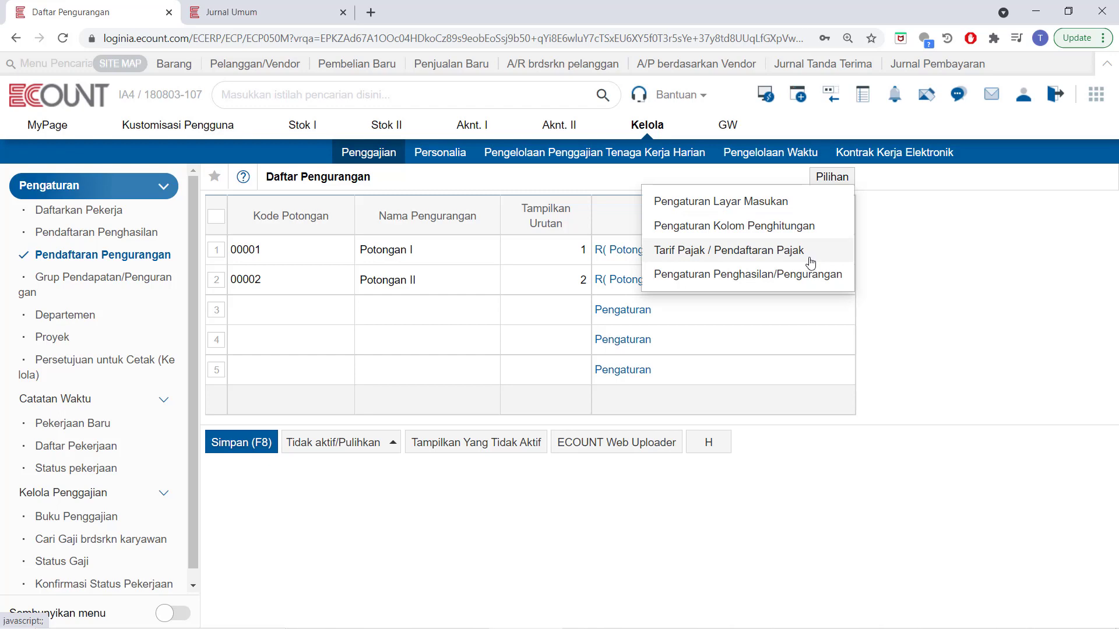
pyautogui.click(822, 232)
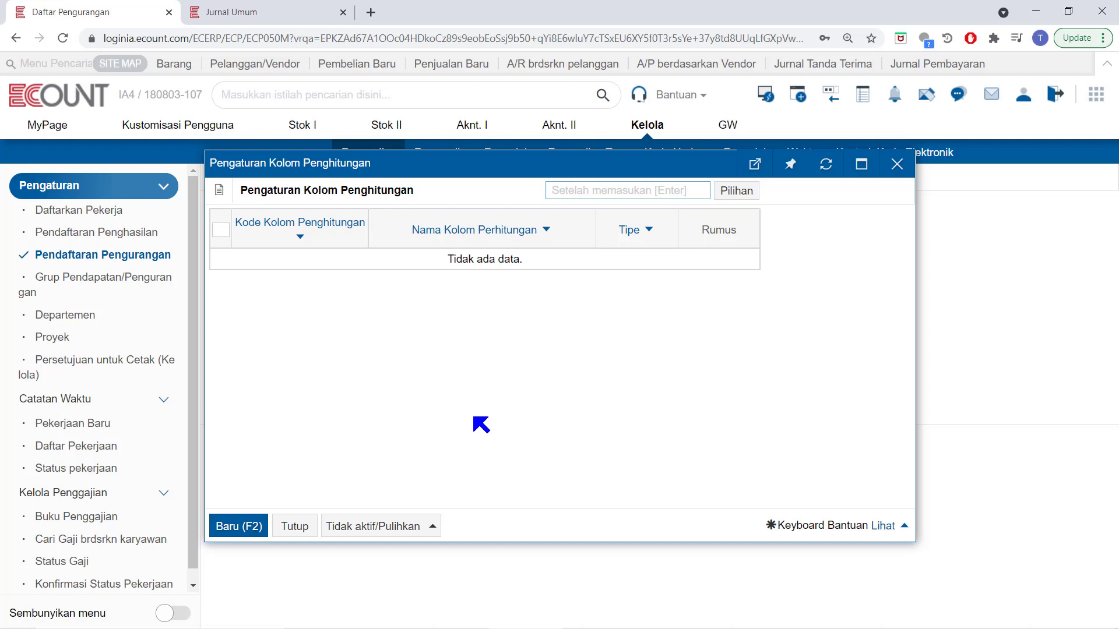
pyautogui.click(296, 529)
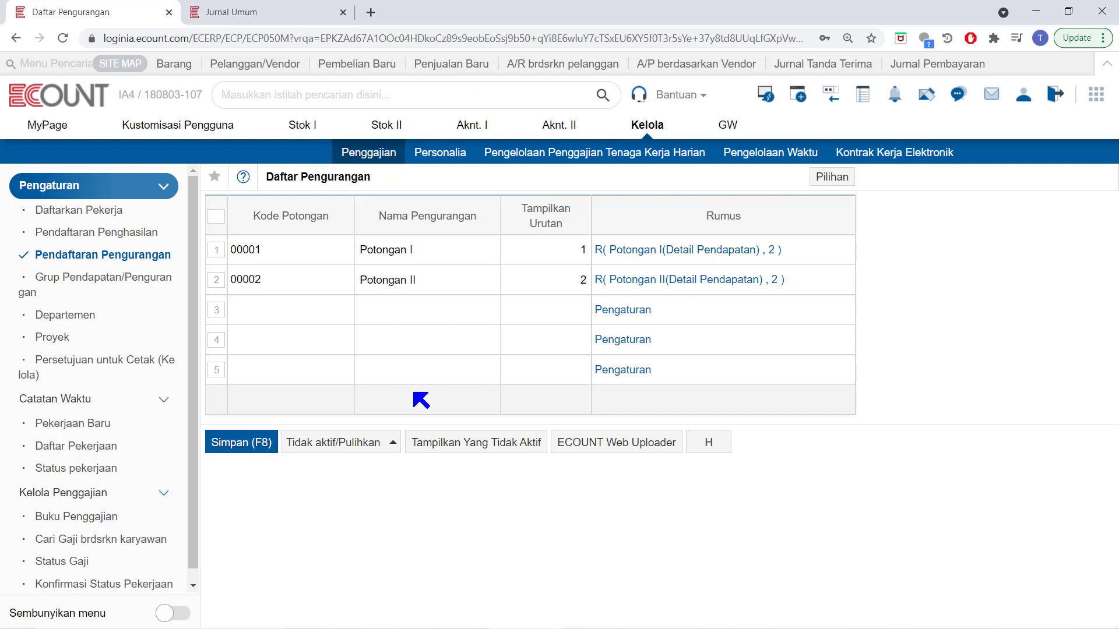
# - Activate the blank deduction rows 3 and 4 for entry, and open the Daftarkan Pekerja employee list
pyautogui.click(344, 315)
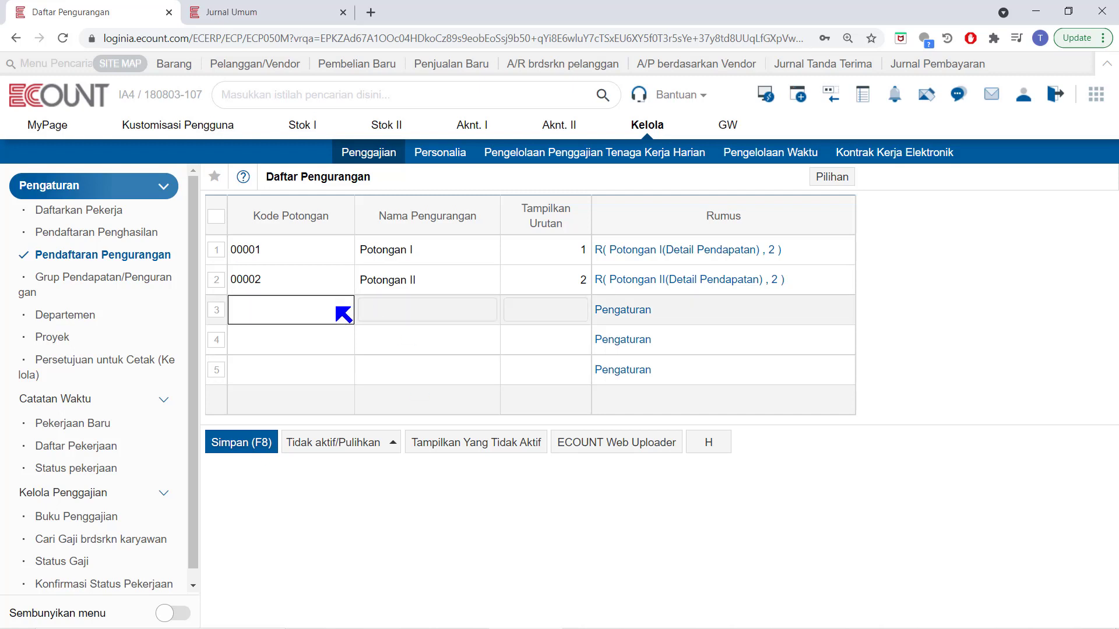
pyautogui.click(343, 343)
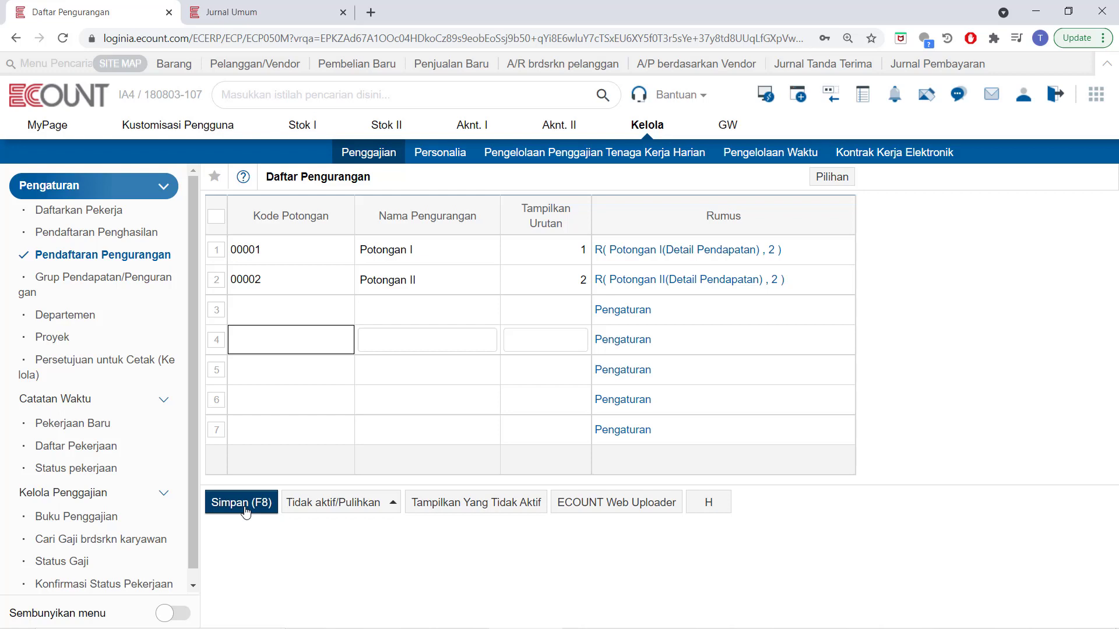
pyautogui.click(62, 210)
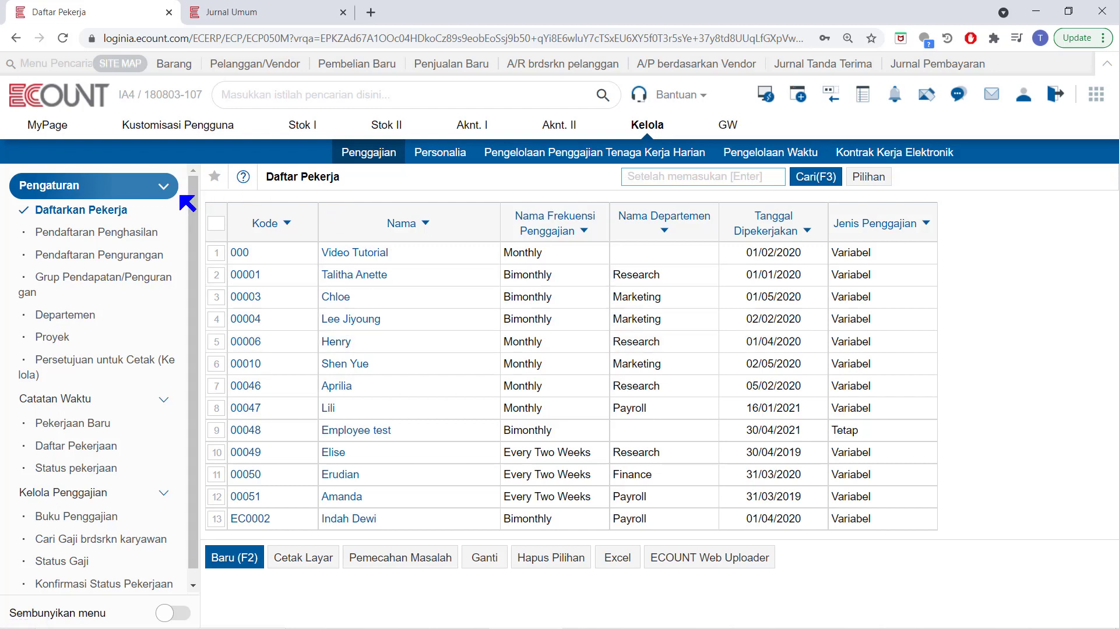
# - In the Jurnal Umum browser tab, set Tipe to Slip Penggajian and open the Jurnal Pemasukan settings through Jurnal Penggajian
pyautogui.click(267, 16)
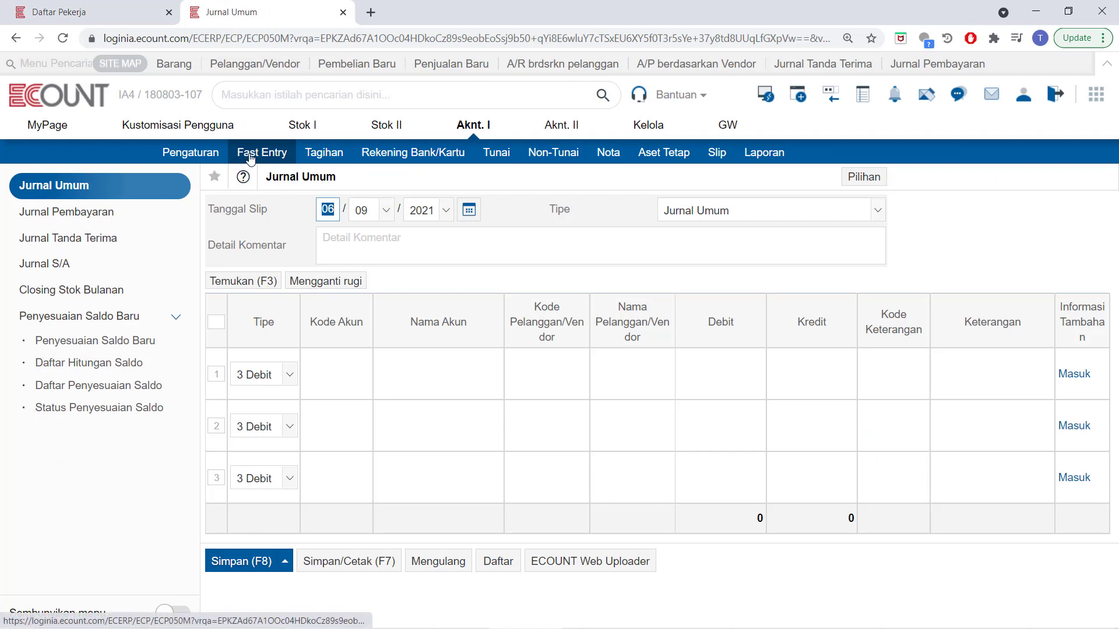
pyautogui.moveTo(259, 139)
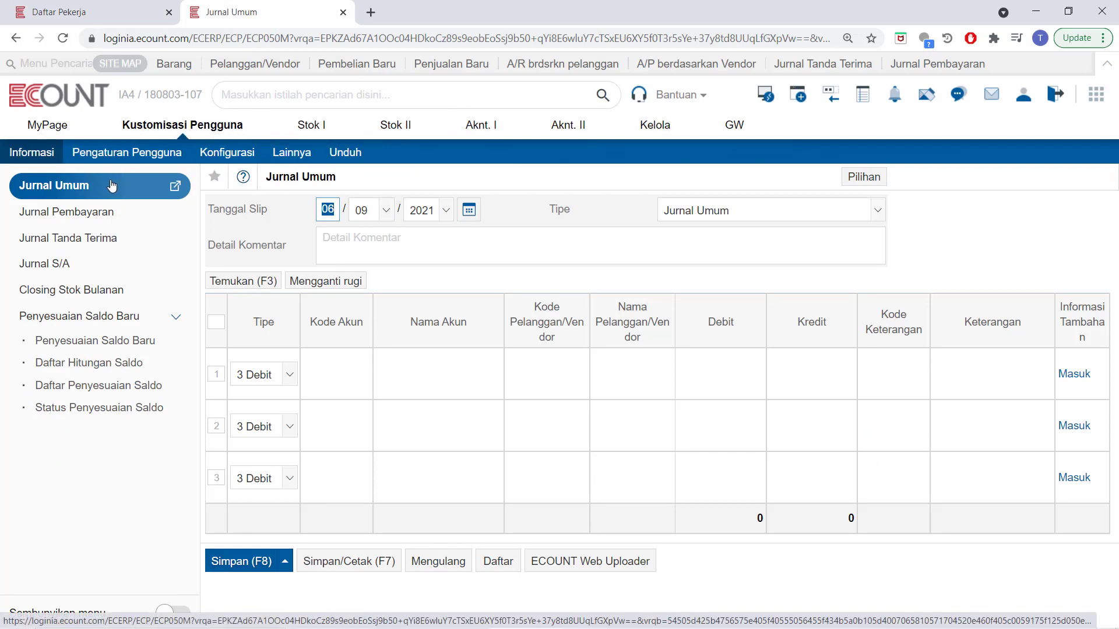
pyautogui.click(729, 210)
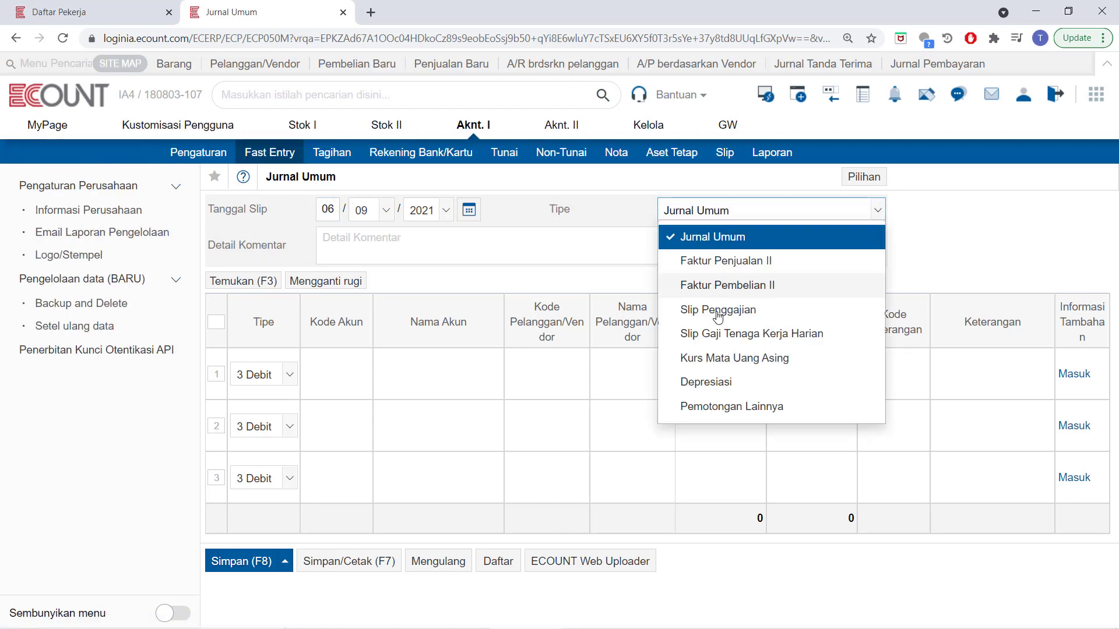
pyautogui.click(716, 313)
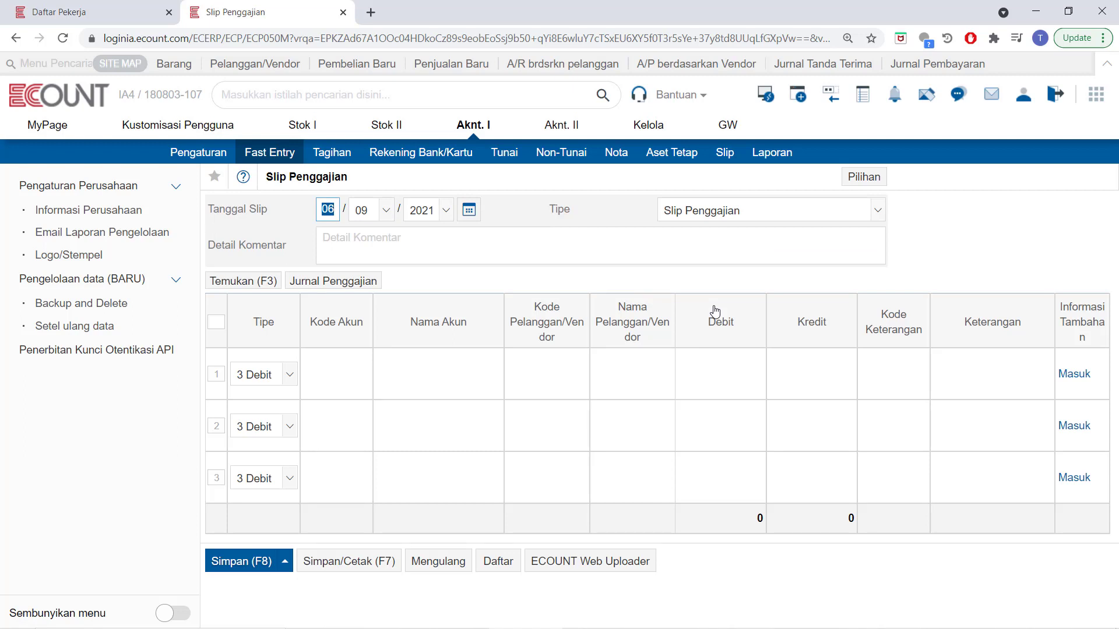
pyautogui.click(361, 281)
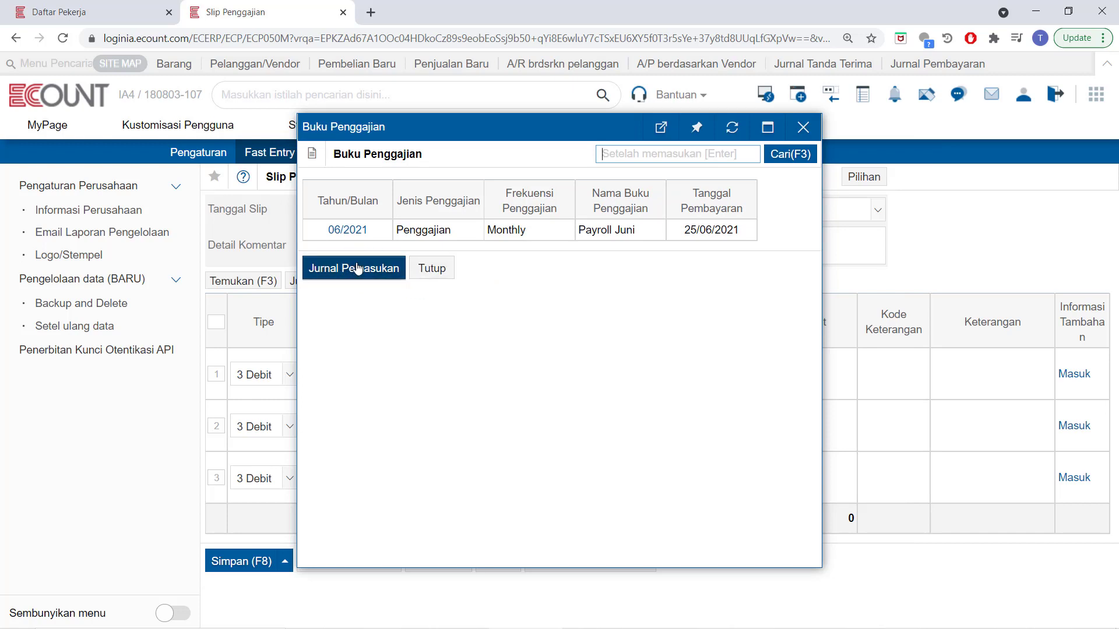
pyautogui.click(358, 268)
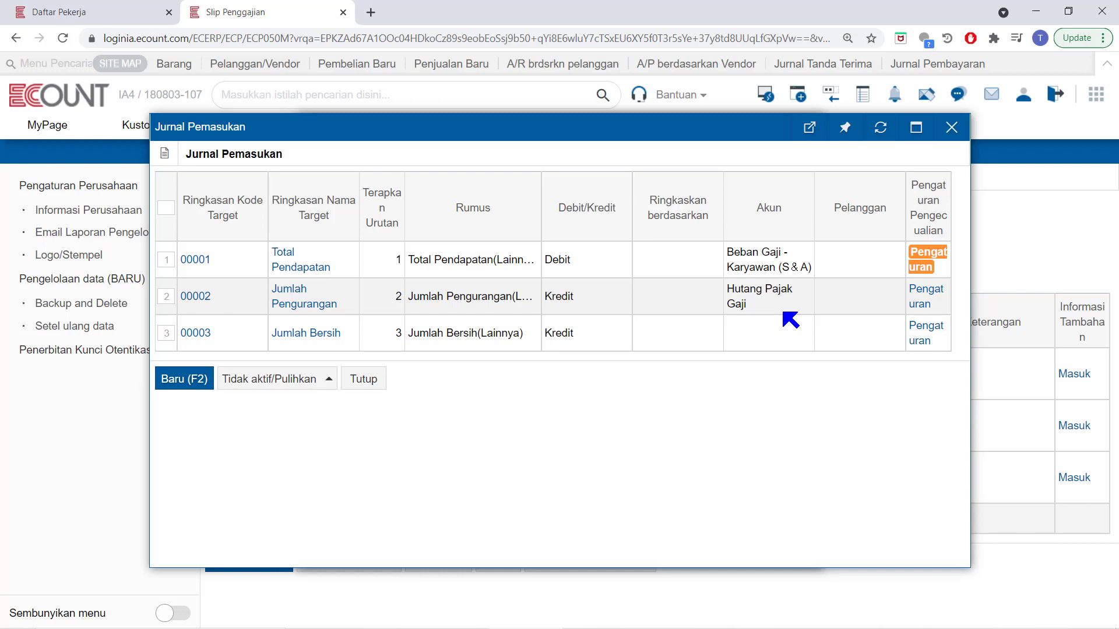
# - Review the exception conditions for Total Pendapatan, inspect the Dept. Eksternal condition's details, and close both windows without changes
pyautogui.click(928, 268)
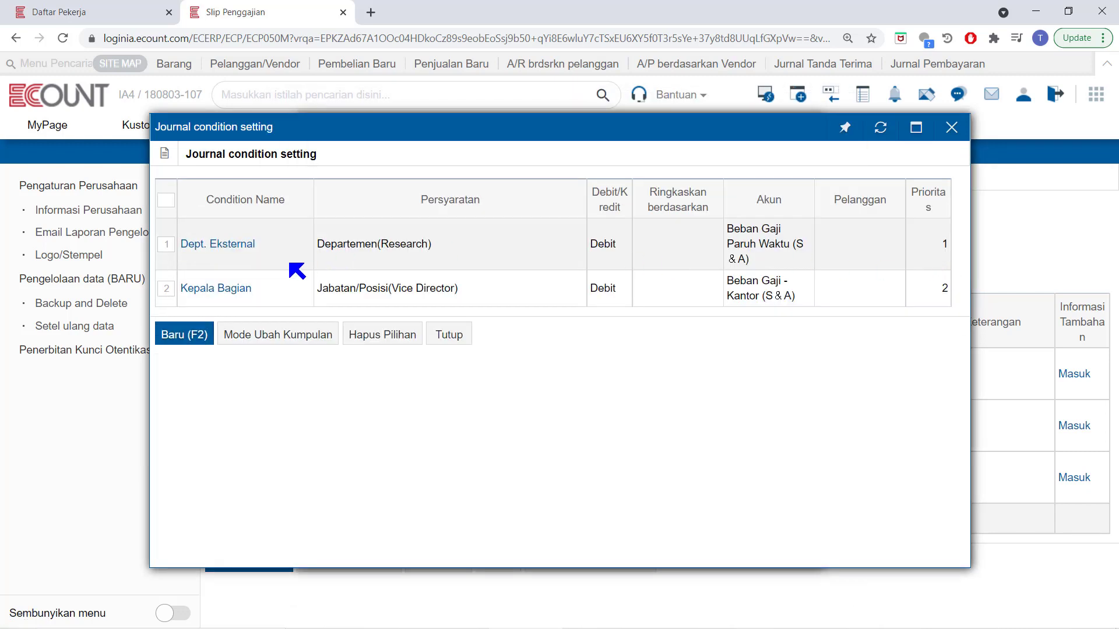
pyautogui.click(247, 249)
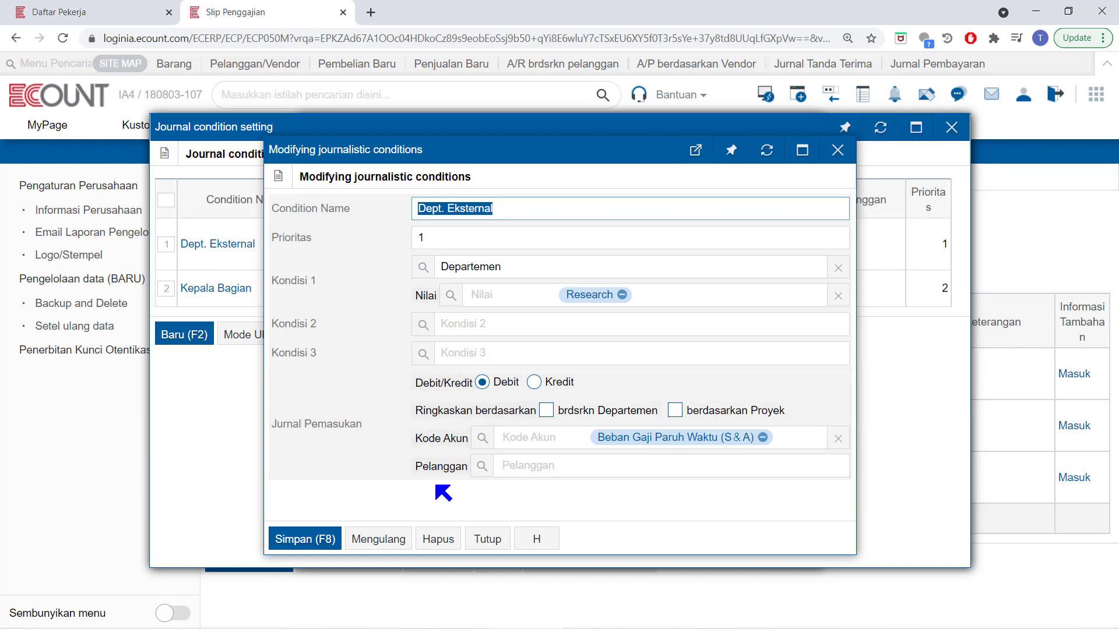
pyautogui.click(487, 539)
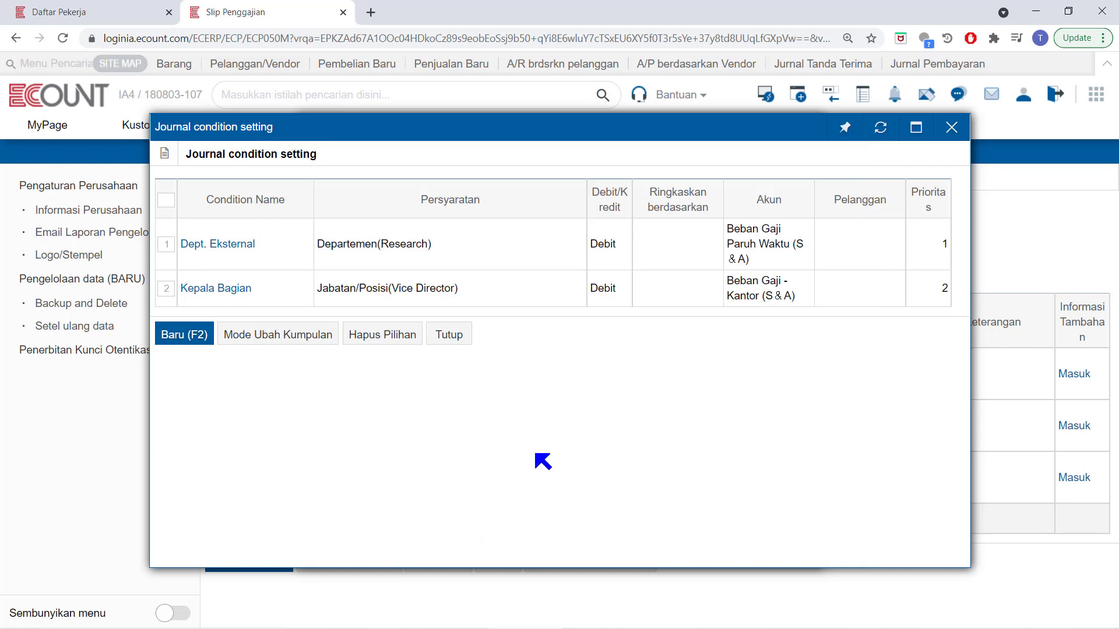
pyautogui.click(449, 337)
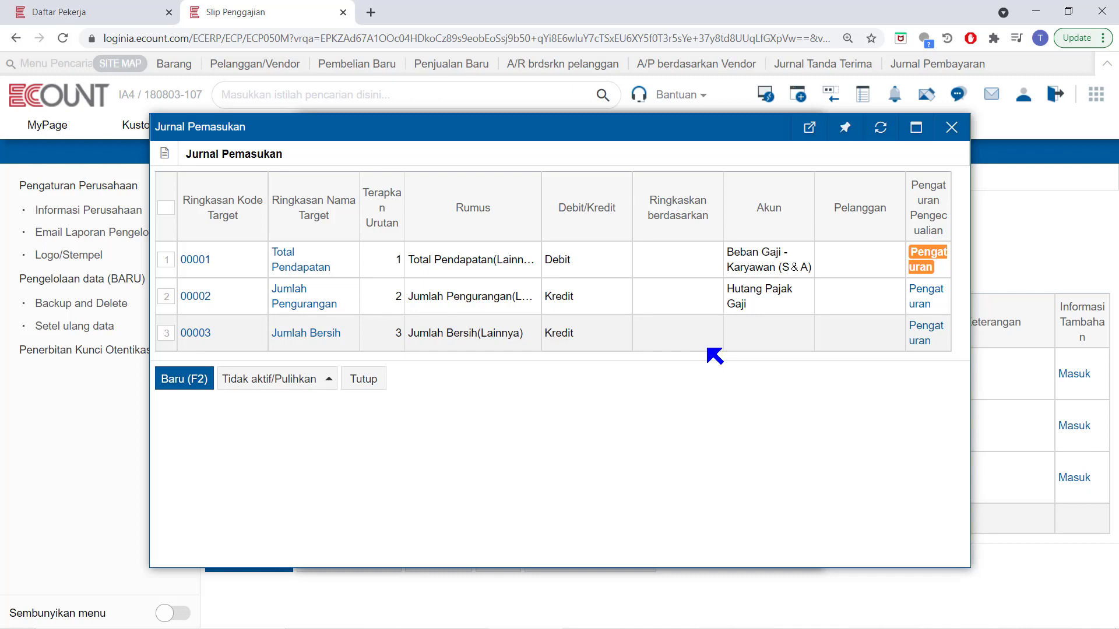
# - Close the Jurnal Pemasukan and Buku Penggajian windows, and view the Bantuan support options
pyautogui.click(952, 128)
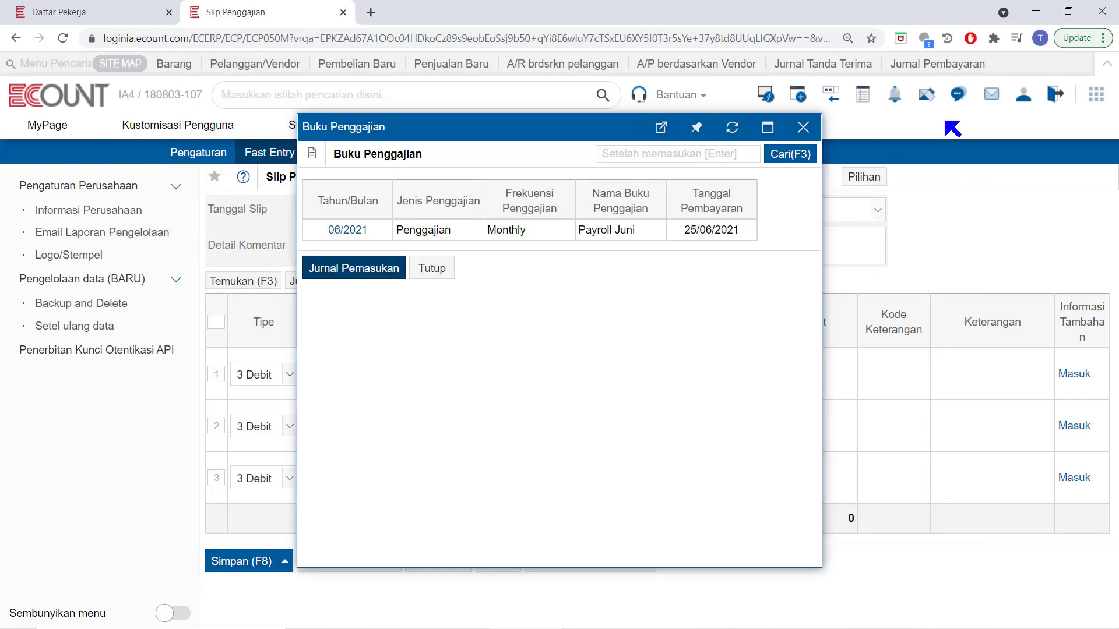
pyautogui.click(803, 127)
pyautogui.click(674, 104)
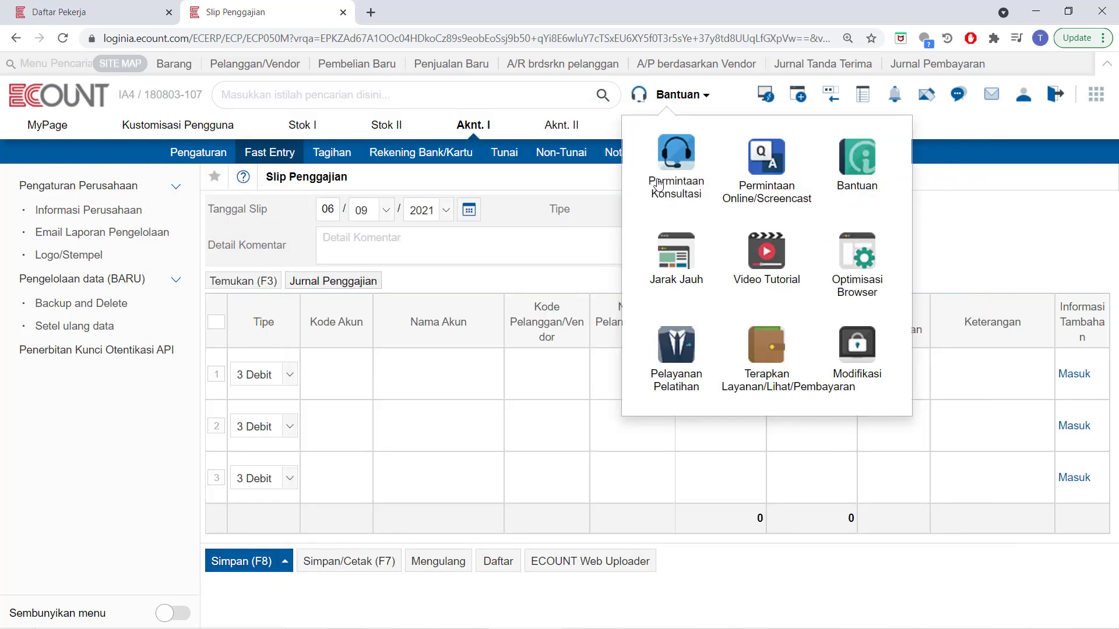